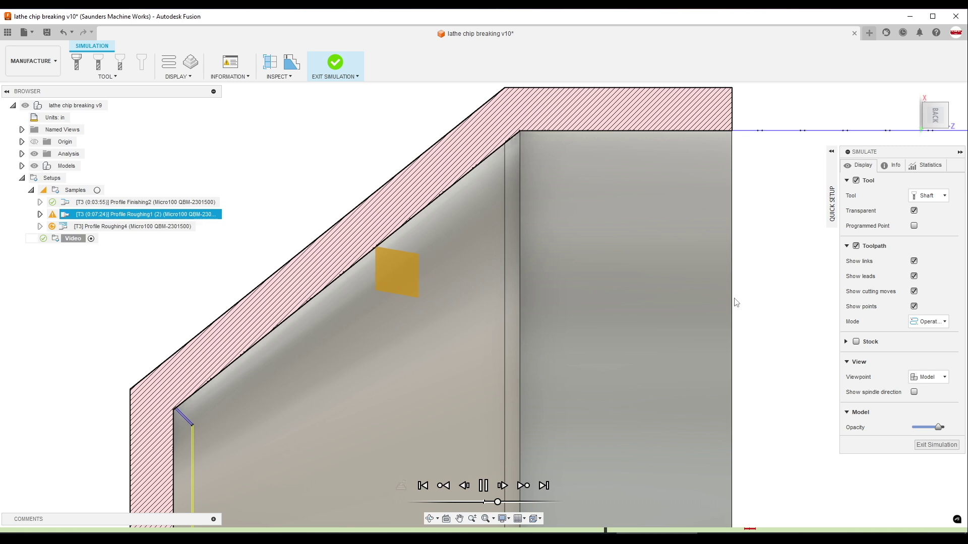
Pause the Profile Roughing1 (2) toolpath simulation and exit it.
{"action": "left_click", "coordinate": [483, 486]}
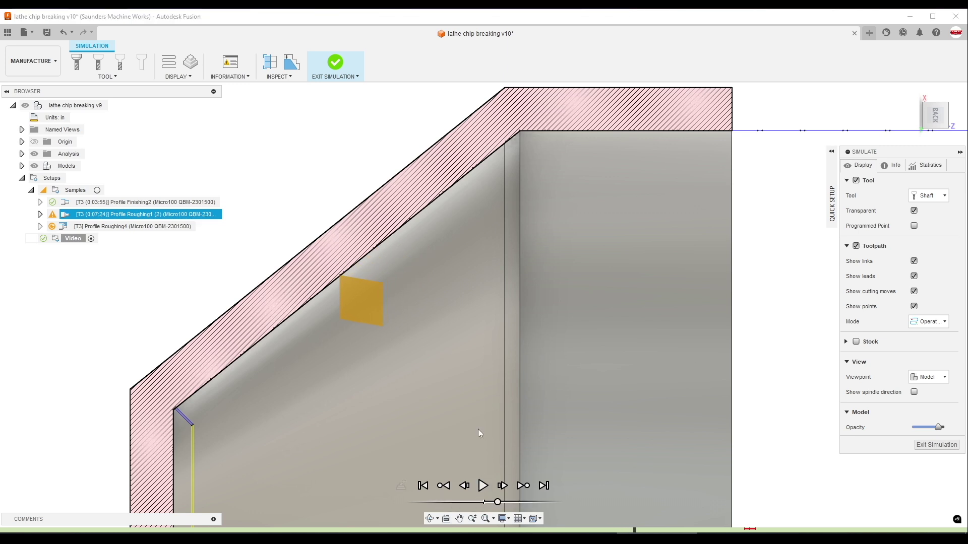
{"action": "key", "text": "Escape"}
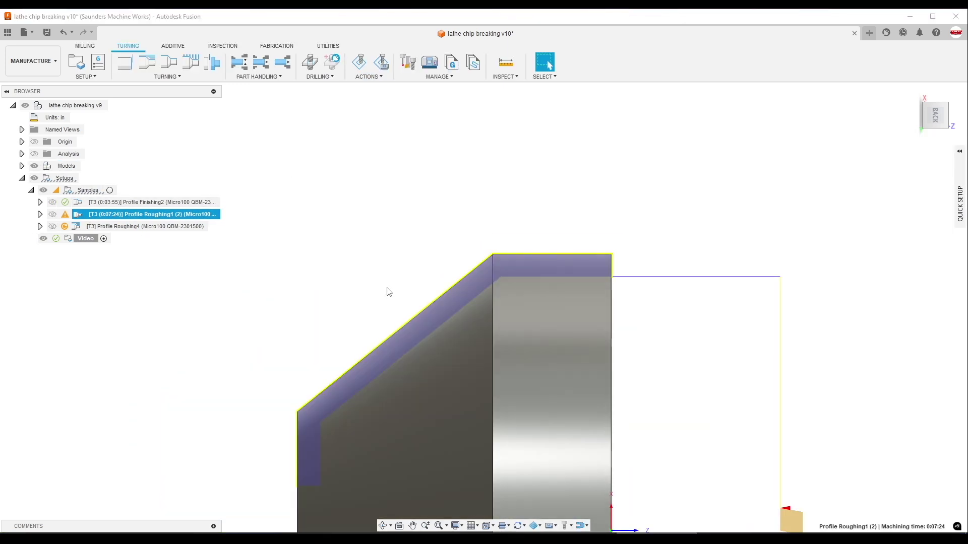
{"action": "scroll", "coordinate": [387, 285], "scroll_direction": "down", "scroll_amount": 3}
{"action": "middle_click_drag", "start_coordinate": [386, 271], "coordinate": [363, 184]}
{"action": "left_click", "coordinate": [351, 167]}
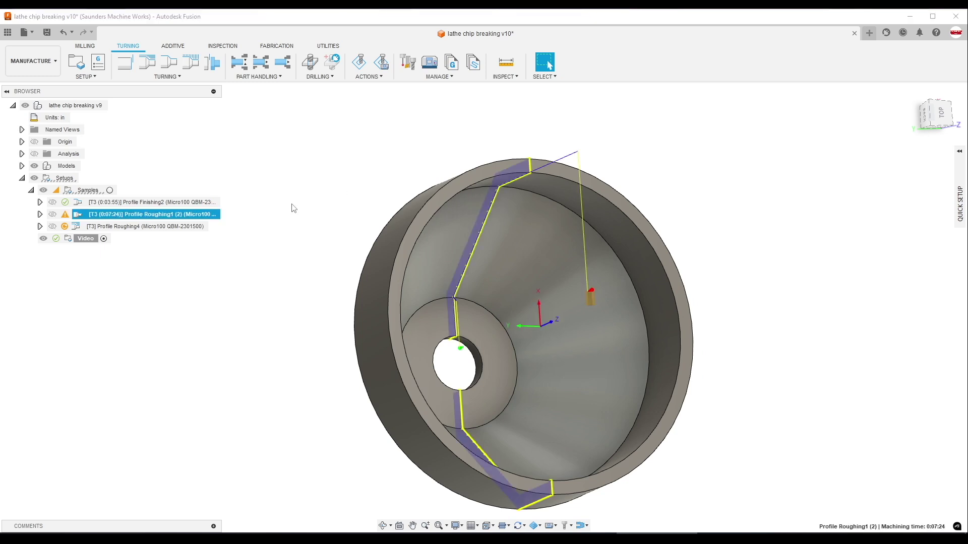
Examine the Profile Roughing1 (2) toolpath in the Samples setup and the part's conical inner face.
{"action": "left_click", "coordinate": [294, 208]}
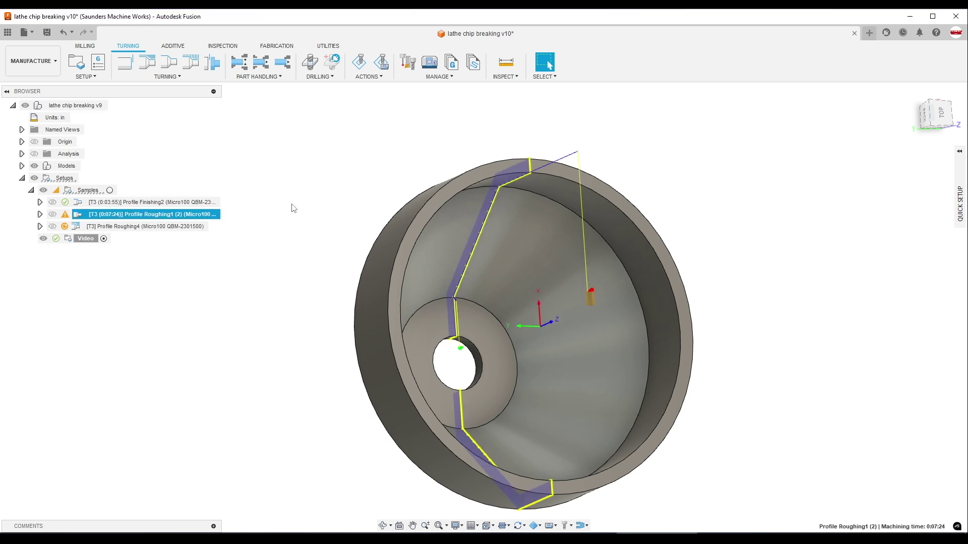
{"action": "left_click", "coordinate": [135, 215]}
{"action": "left_click", "coordinate": [267, 178]}
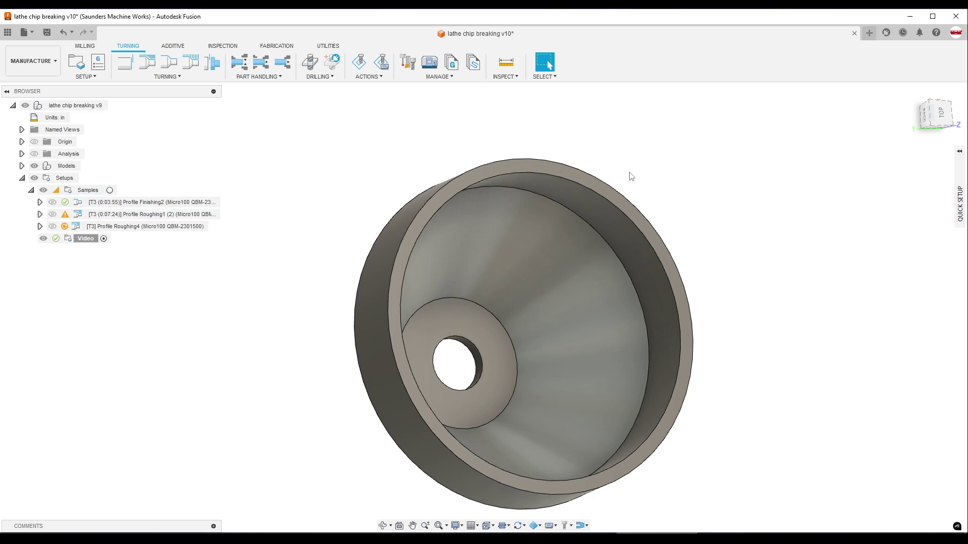
{"action": "scroll", "coordinate": [555, 237], "scroll_direction": "up", "scroll_amount": 3}
{"action": "left_click", "coordinate": [518, 264]}
{"action": "scroll", "coordinate": [518, 264], "scroll_direction": "down", "scroll_amount": 2}
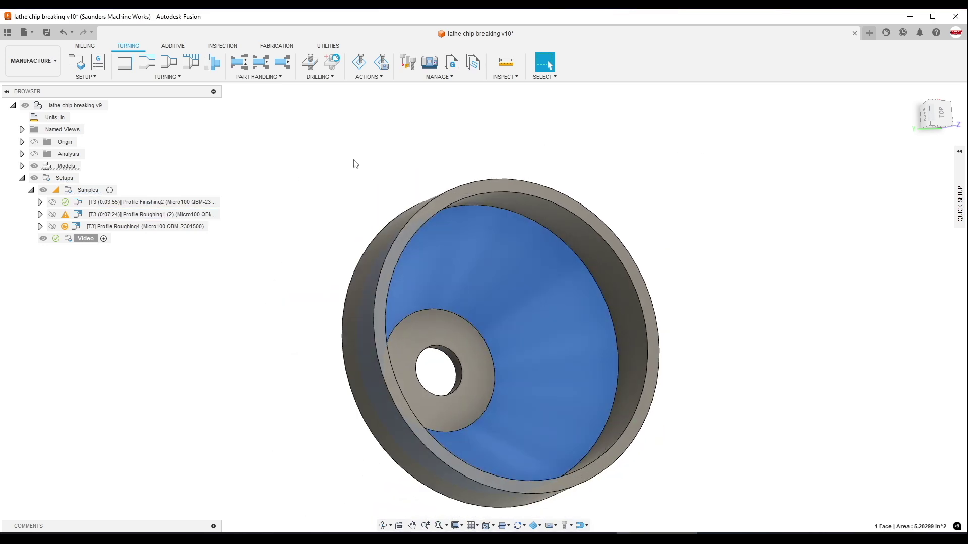
{"action": "left_click", "coordinate": [151, 214]}
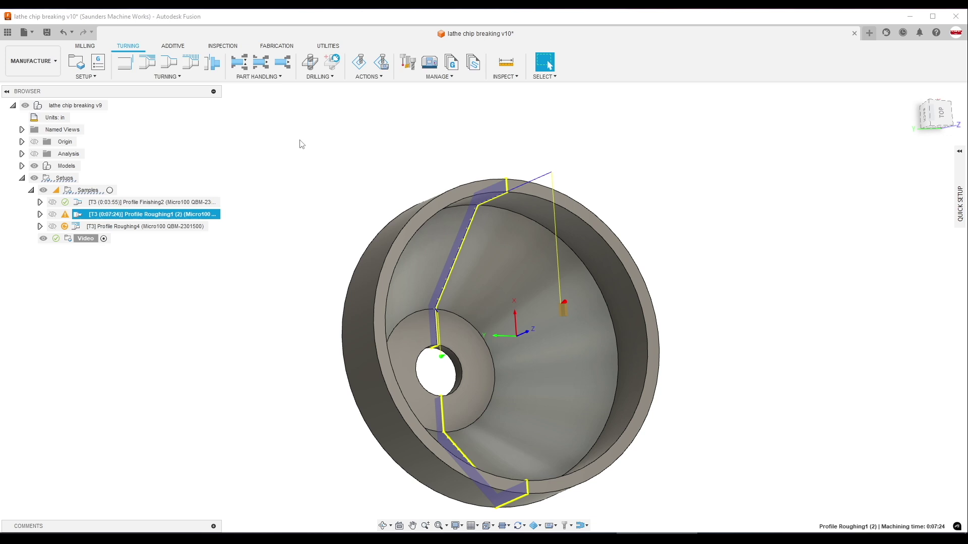
{"action": "key", "text": "Escape"}
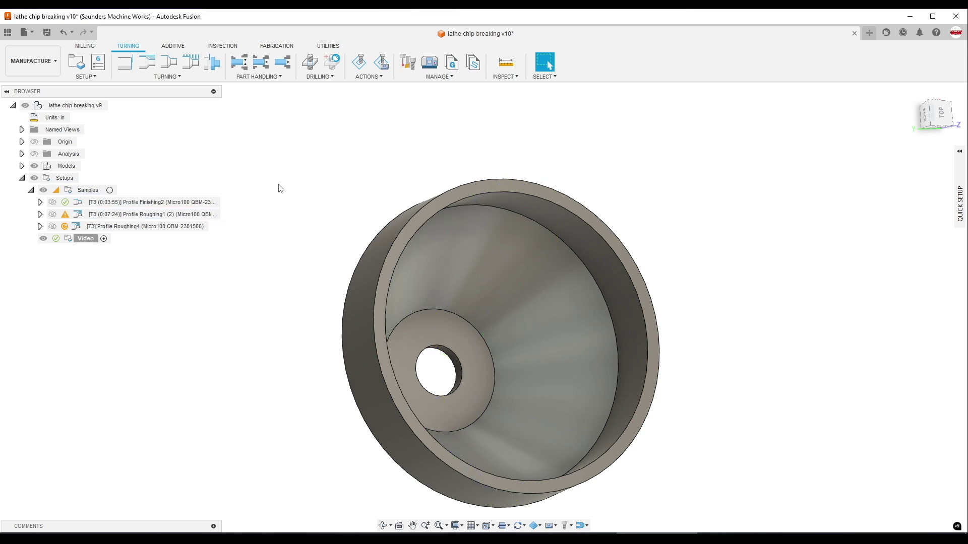
Create a Turning Profile Finishing operation in the Video setup with default settings and preview its simulation.
{"action": "left_click", "coordinate": [109, 238]}
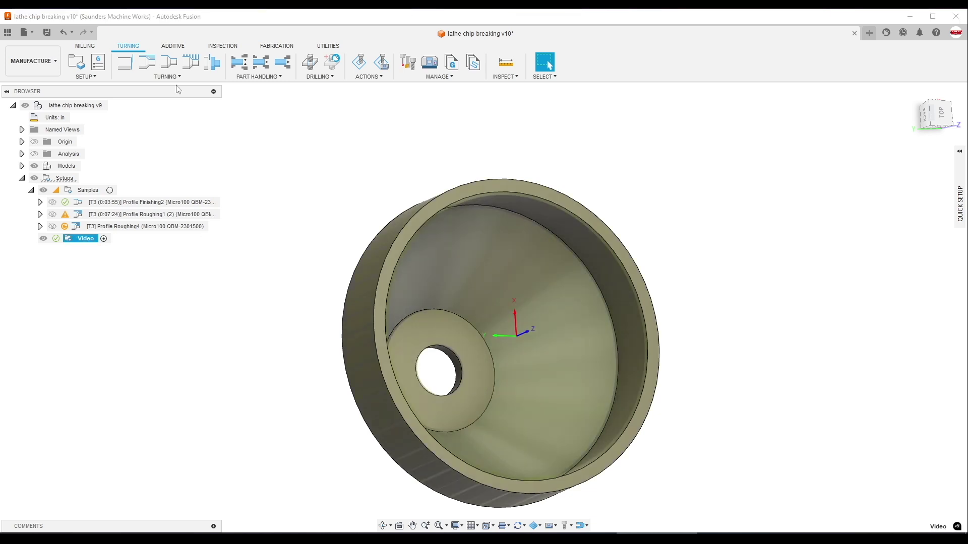
{"action": "left_click", "coordinate": [165, 77]}
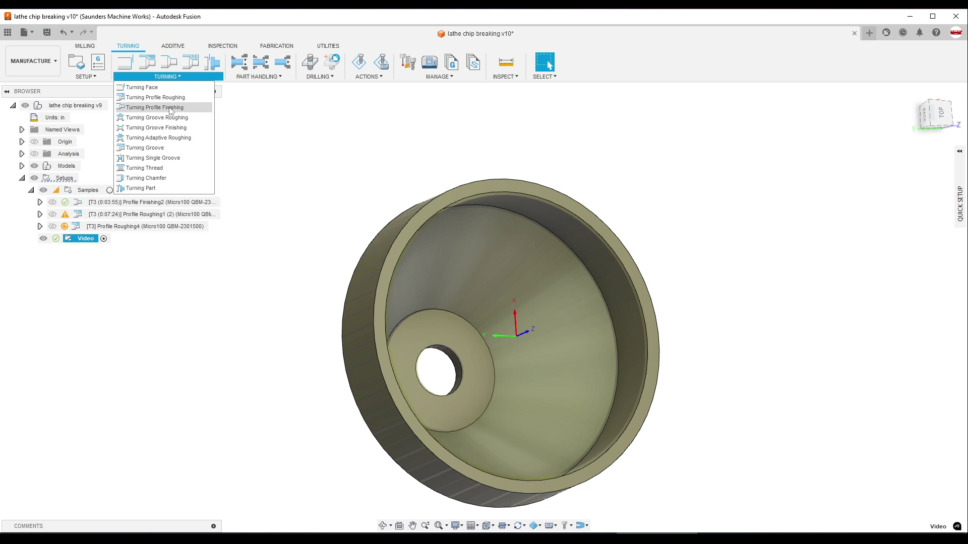
{"action": "left_click", "coordinate": [153, 108]}
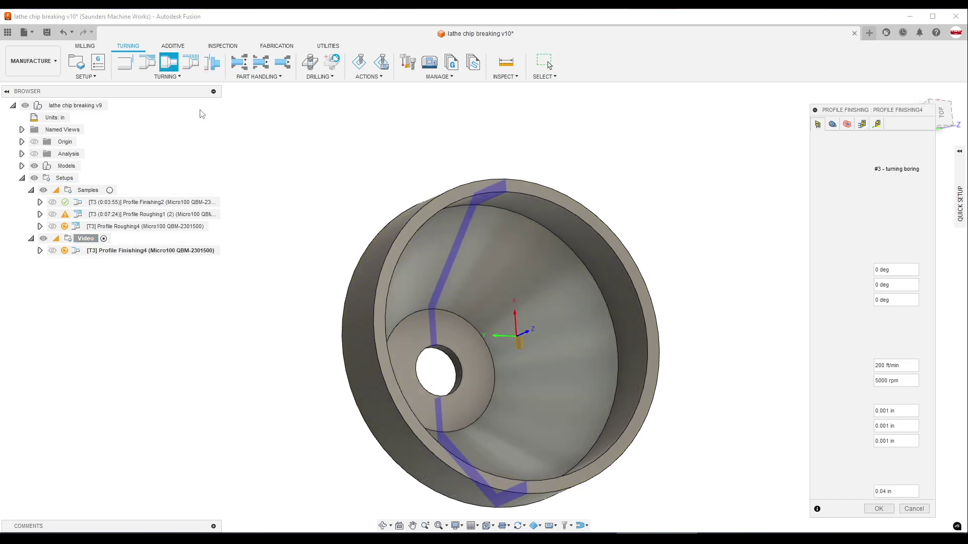
{"action": "left_click", "coordinate": [879, 509]}
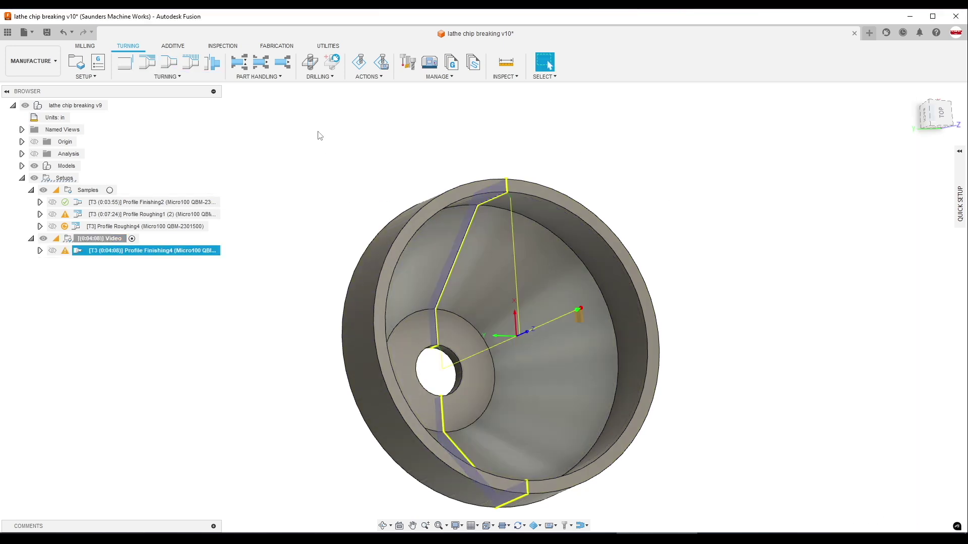
{"action": "left_click", "coordinate": [359, 63]}
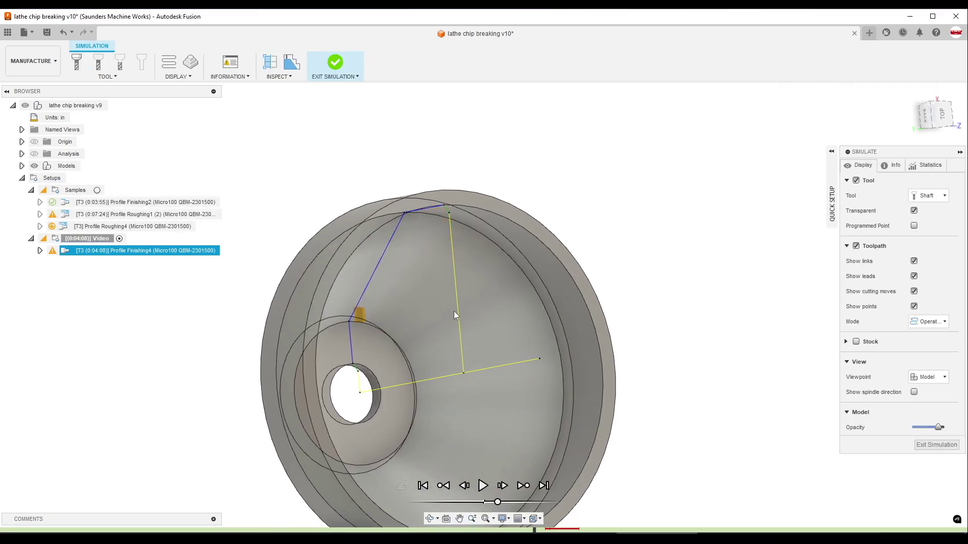
{"action": "key", "text": "Escape"}
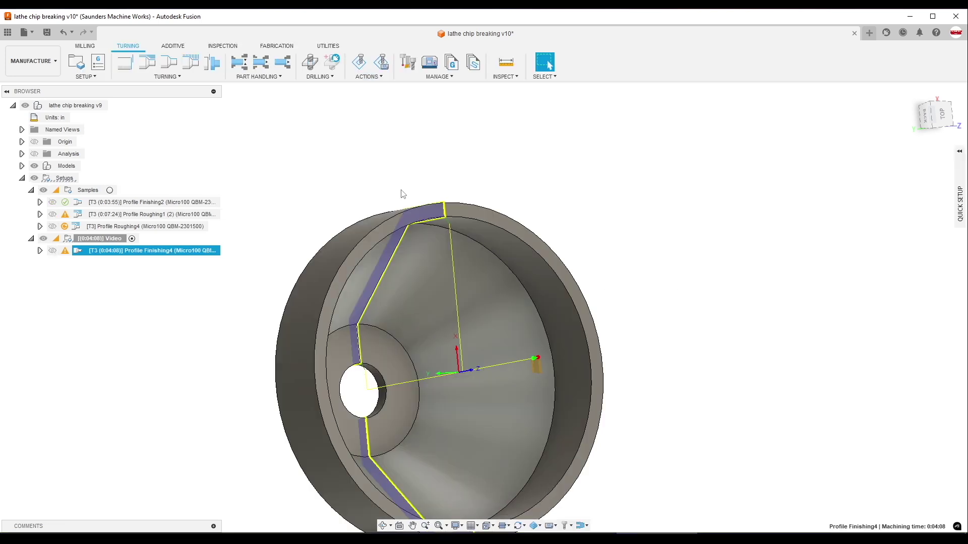
Check the passes settings of the new profile finishing operation without changing them, and delete the operation from the Video setup.
{"action": "left_click", "coordinate": [293, 149]}
{"action": "double_click", "coordinate": [154, 252]}
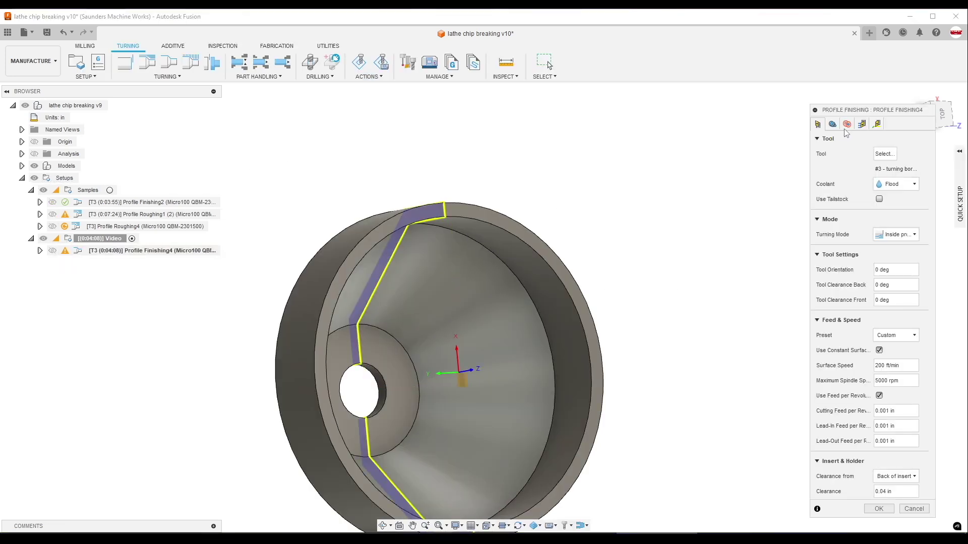
{"action": "left_click", "coordinate": [858, 126]}
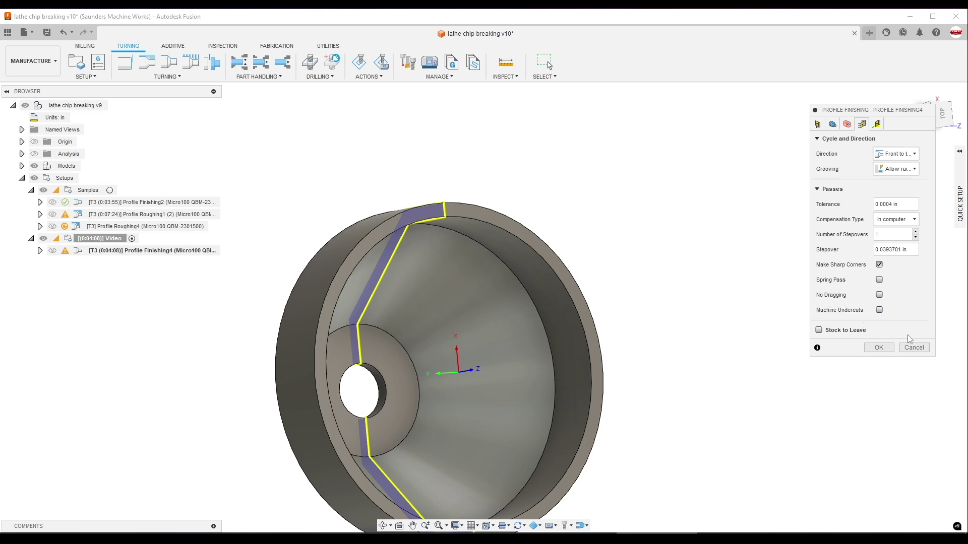
{"action": "left_click", "coordinate": [913, 347]}
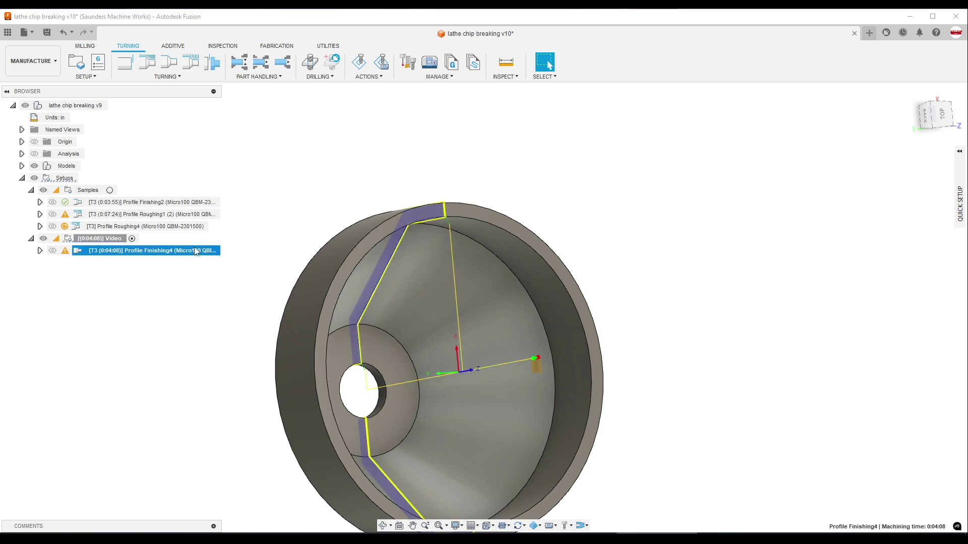
{"action": "key", "text": "Delete"}
Create a Turning Profile Roughing operation in the Video setup with default settings and review its toolpath on the part.
{"action": "left_click", "coordinate": [179, 76]}
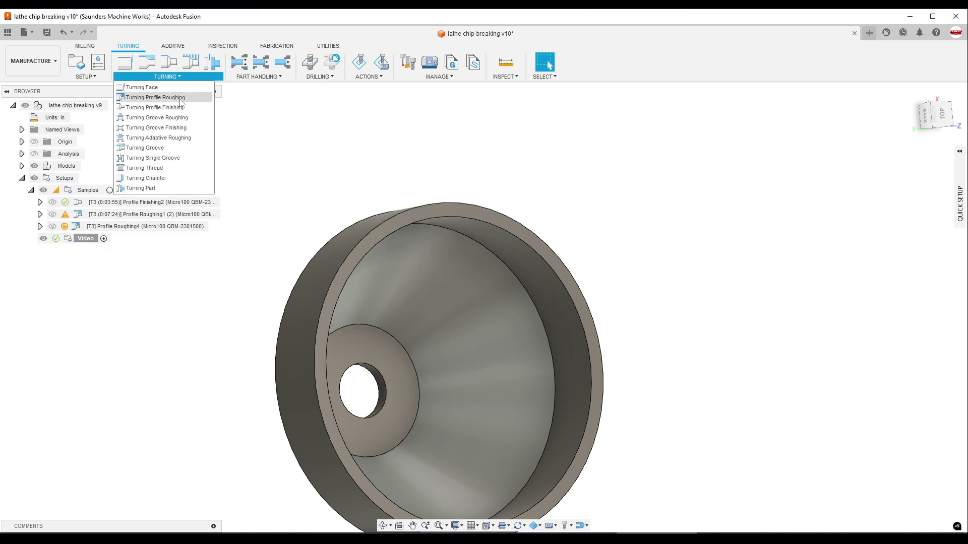
{"action": "left_click", "coordinate": [179, 97]}
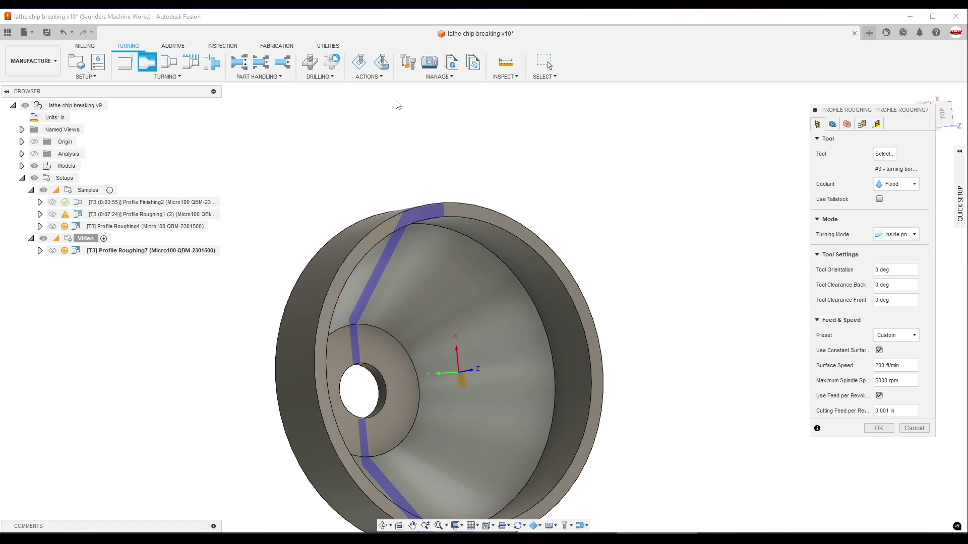
{"action": "left_click", "coordinate": [881, 430]}
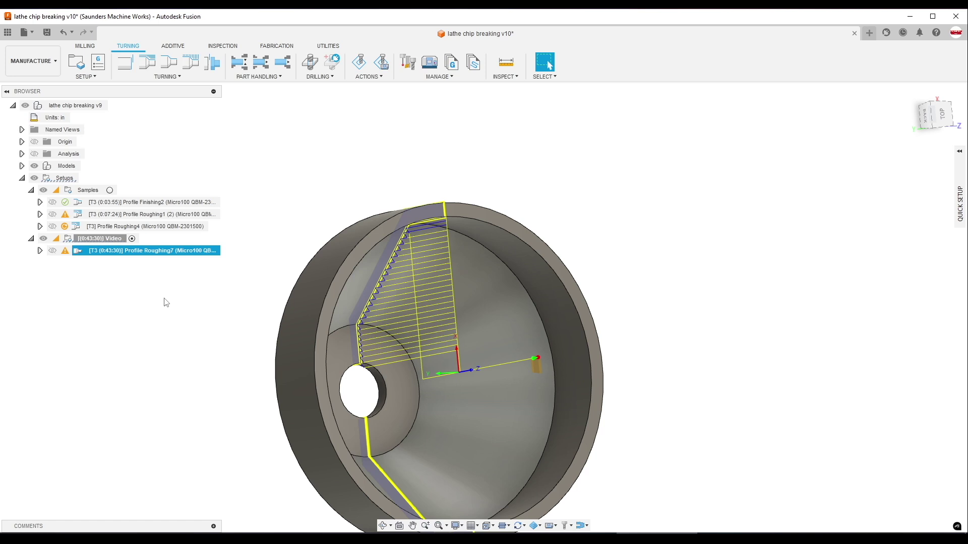
{"action": "scroll", "coordinate": [240, 277], "scroll_direction": "up", "scroll_amount": 5}
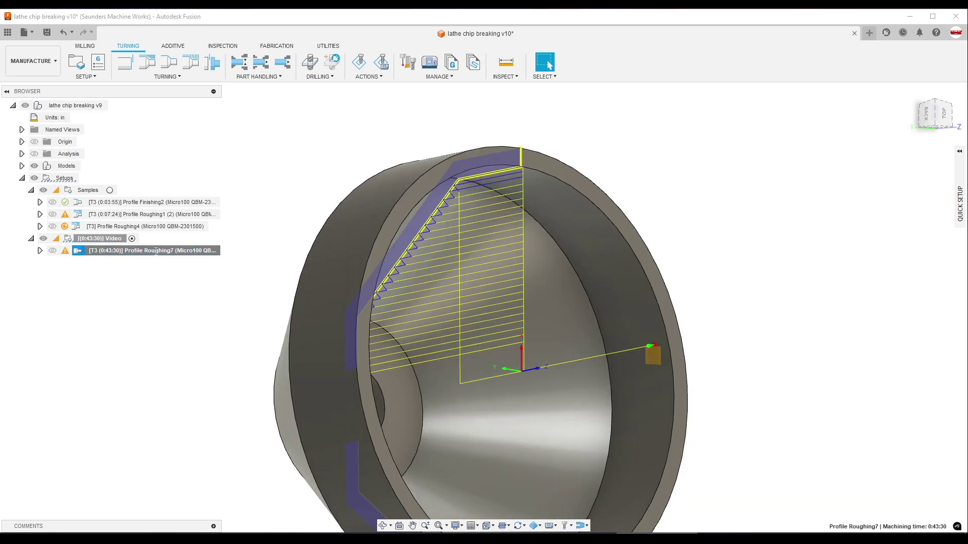
{"action": "left_click", "coordinate": [156, 251]}
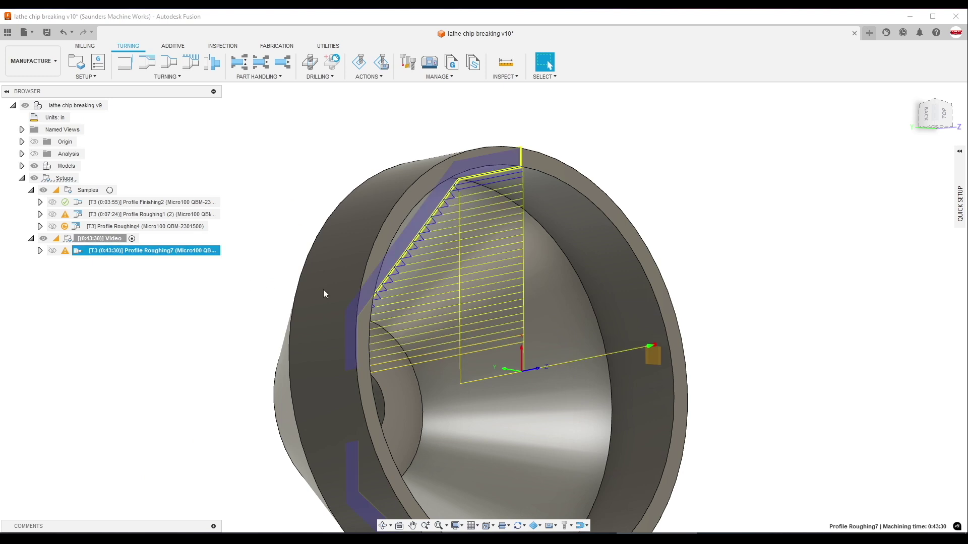
{"action": "middle_click_drag", "start_coordinate": [521, 316], "coordinate": [484, 329], "text": "shift"}
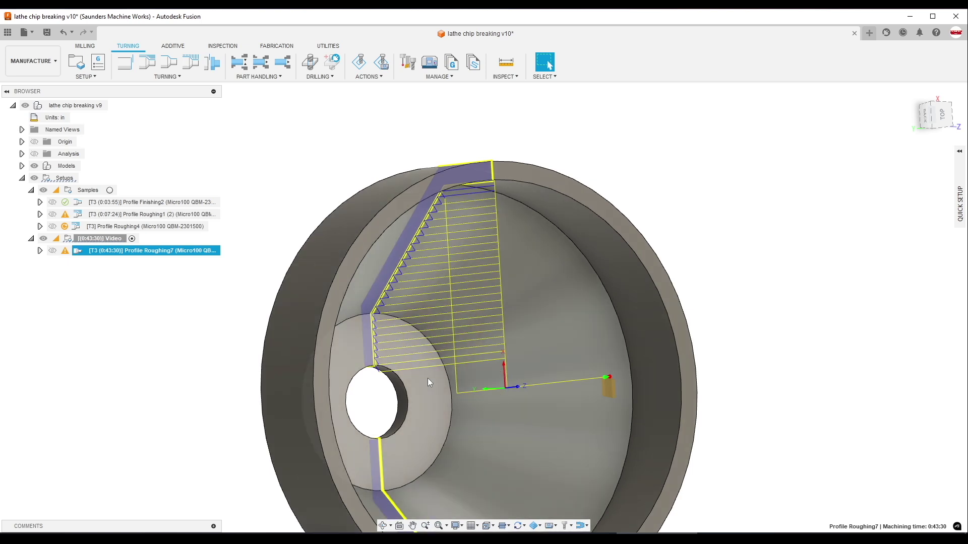
{"action": "middle_click_drag", "start_coordinate": [468, 337], "coordinate": [497, 329], "text": "shift"}
{"action": "left_click", "coordinate": [222, 150]}
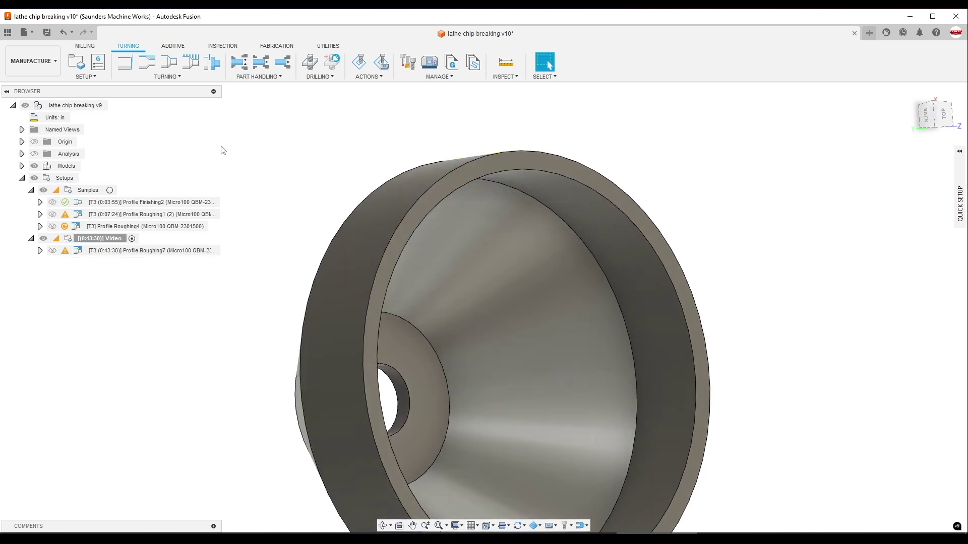
Switch to the Design workspace and briefly show the stock:1 component over the part.
{"action": "left_click", "coordinate": [45, 65]}
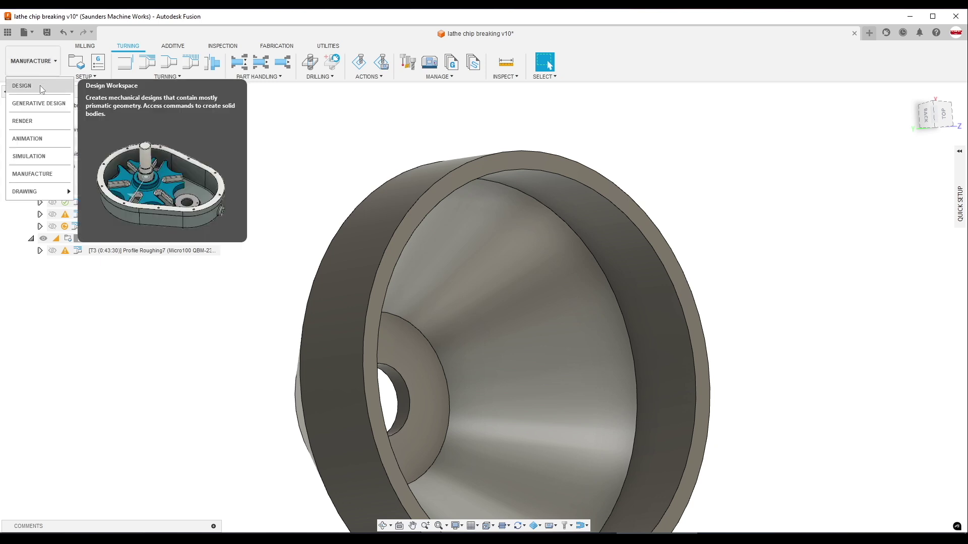
{"action": "left_click", "coordinate": [41, 86]}
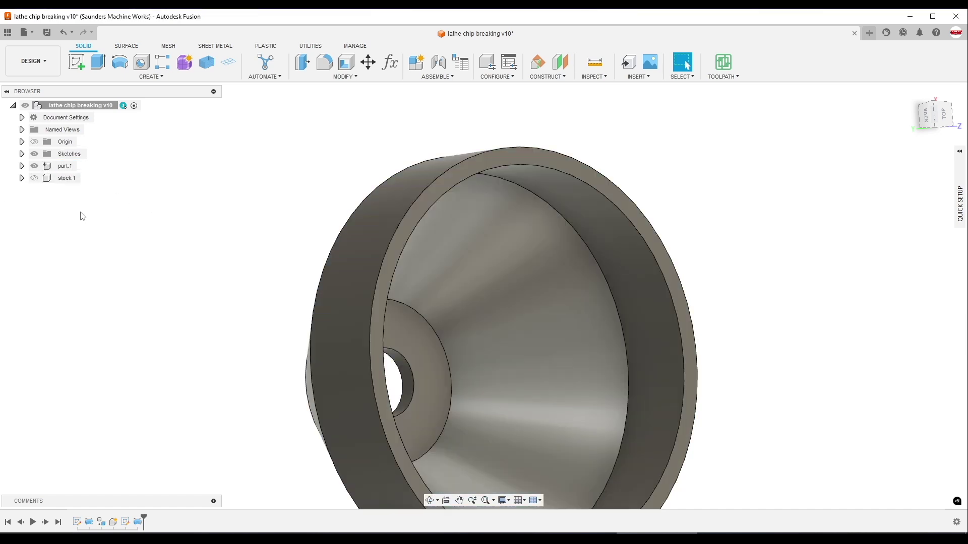
{"action": "left_click", "coordinate": [34, 178]}
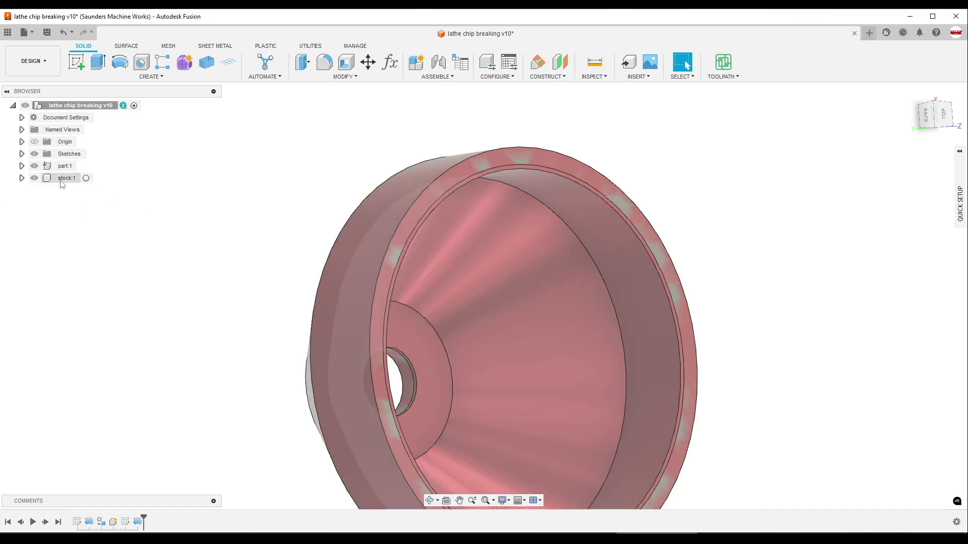
{"action": "left_click", "coordinate": [36, 179]}
{"action": "left_click", "coordinate": [36, 180]}
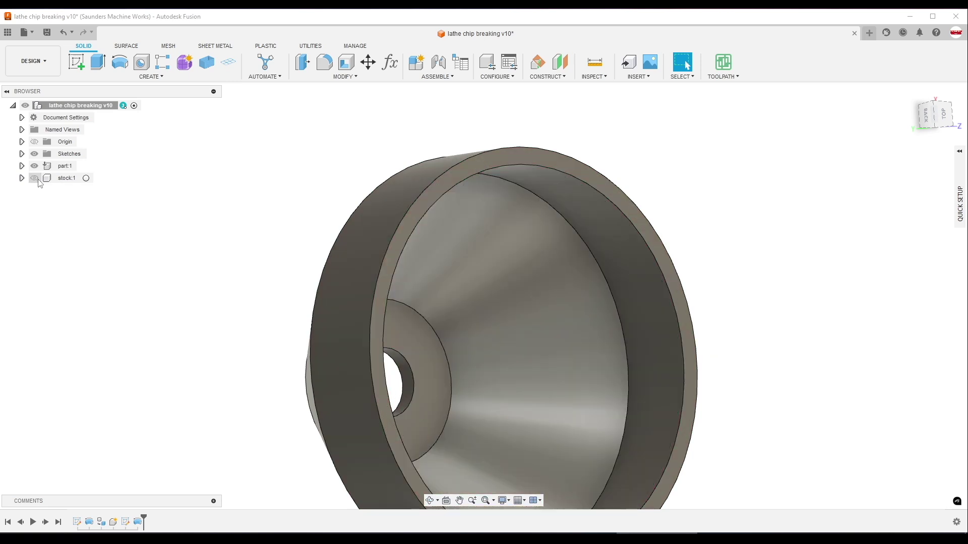
Compare the part's inner cylindrical face with the stock by repeatedly showing and hiding stock:1, leaving the stock hidden.
{"action": "scroll", "coordinate": [478, 200], "scroll_direction": "up", "scroll_amount": 3}
{"action": "left_click", "coordinate": [610, 189]}
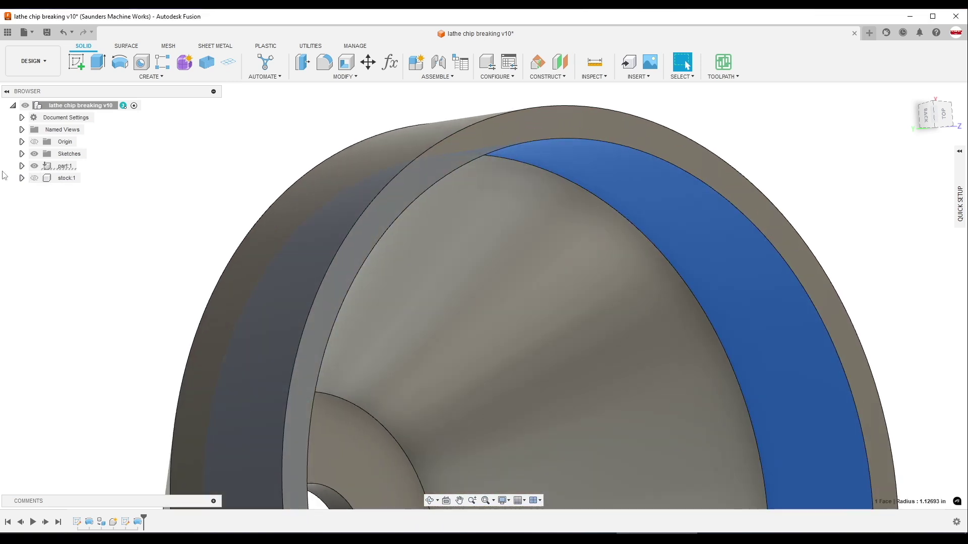
{"action": "left_click", "coordinate": [34, 178]}
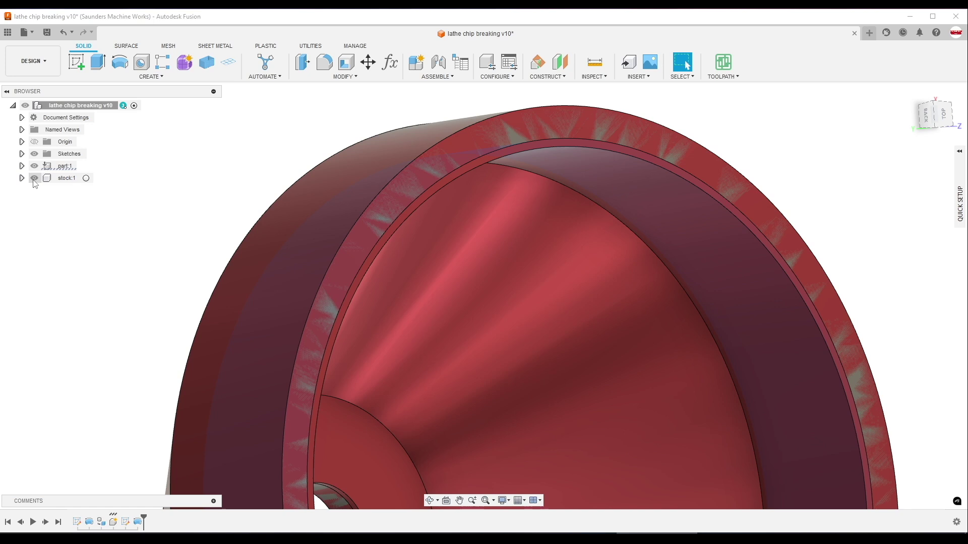
{"action": "left_click", "coordinate": [34, 178]}
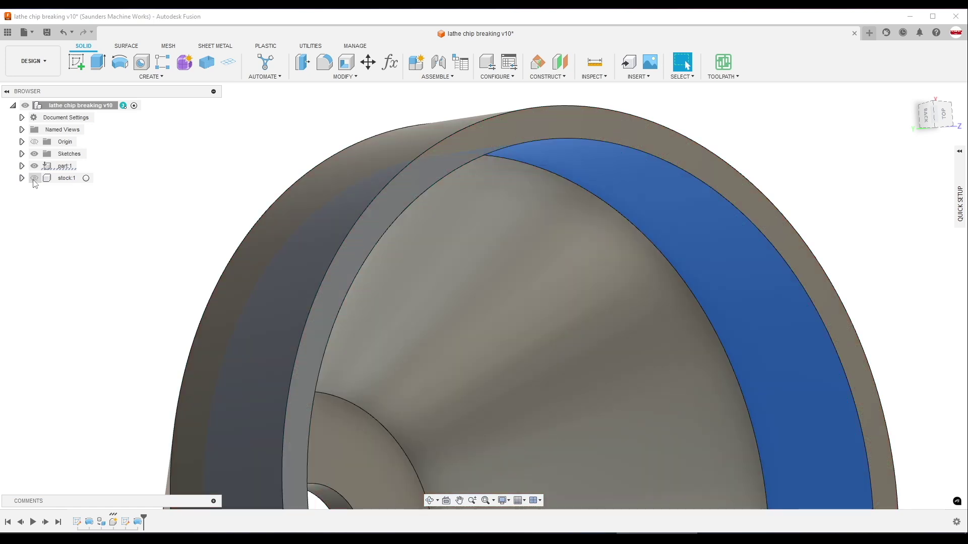
{"action": "left_click", "coordinate": [34, 178]}
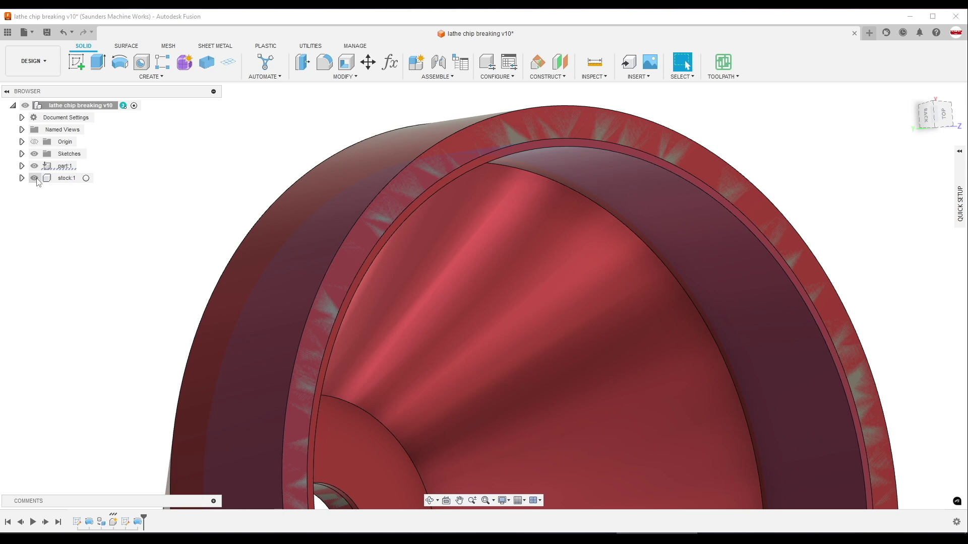
{"action": "left_click", "coordinate": [35, 178]}
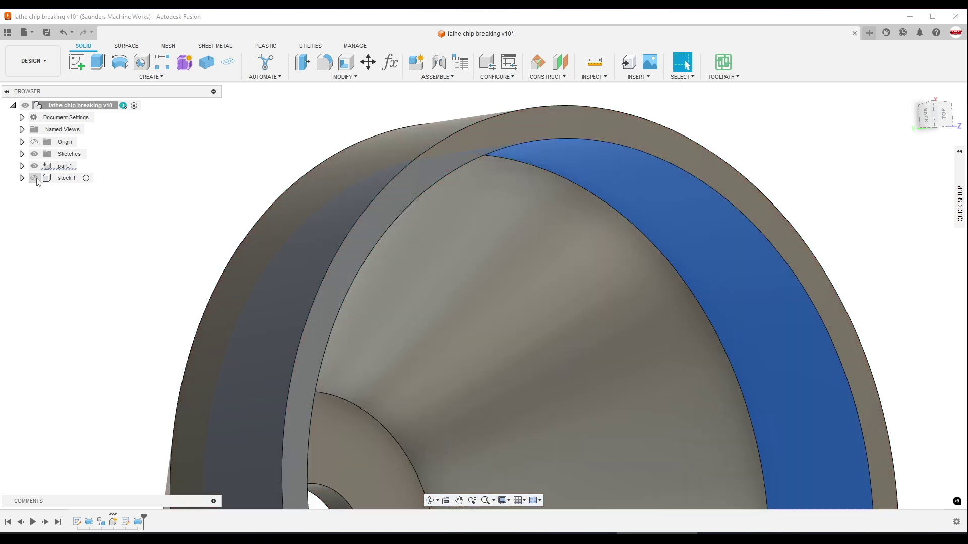
{"action": "scroll", "coordinate": [54, 261], "scroll_direction": "down", "scroll_amount": 5}
{"action": "middle_click_drag", "start_coordinate": [68, 258], "coordinate": [134, 216]}
{"action": "left_click", "coordinate": [136, 207]}
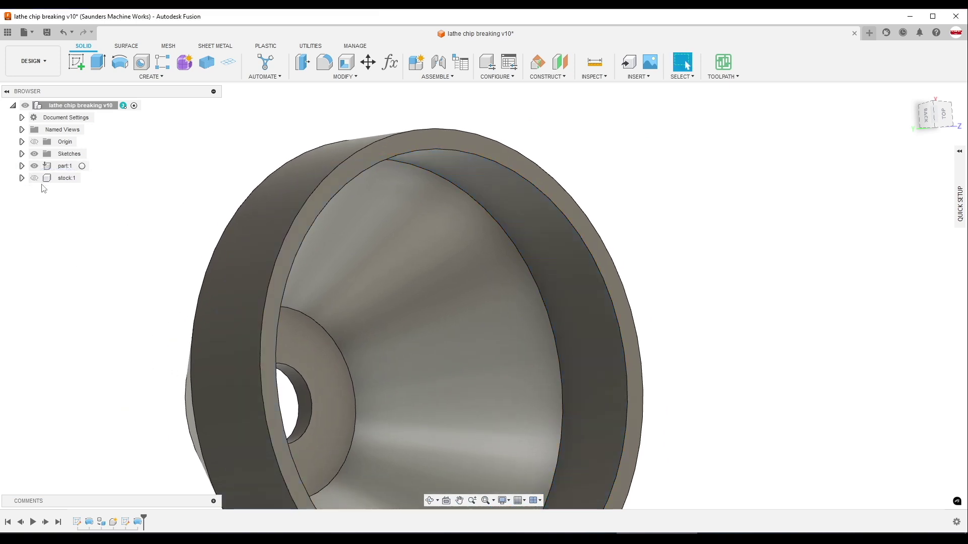
Return to the Manufacture workspace, enable Rest Machining for Profile Roughing7 in the Video setup, and regenerate its toolpath.
{"action": "left_click", "coordinate": [33, 61]}
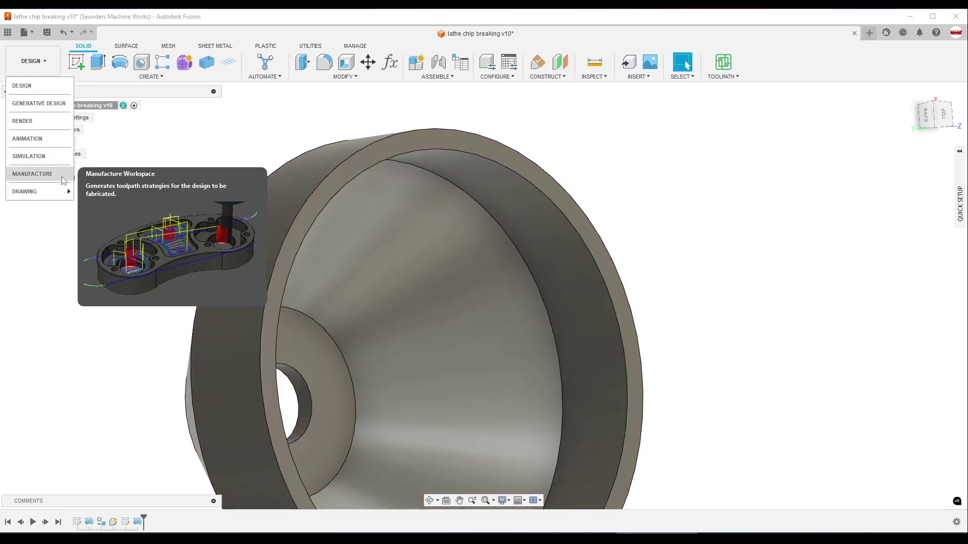
{"action": "left_click", "coordinate": [32, 173]}
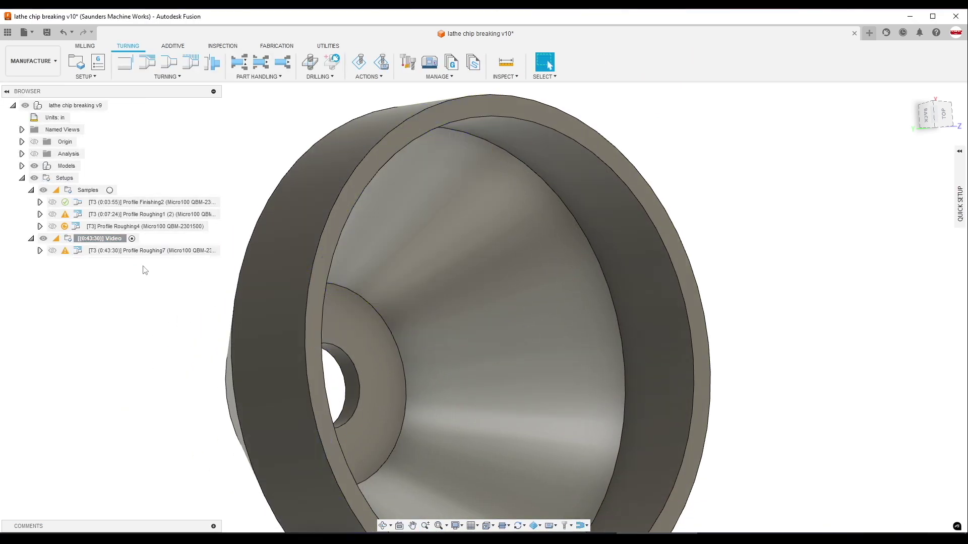
{"action": "double_click", "coordinate": [129, 251]}
{"action": "left_click", "coordinate": [832, 124]}
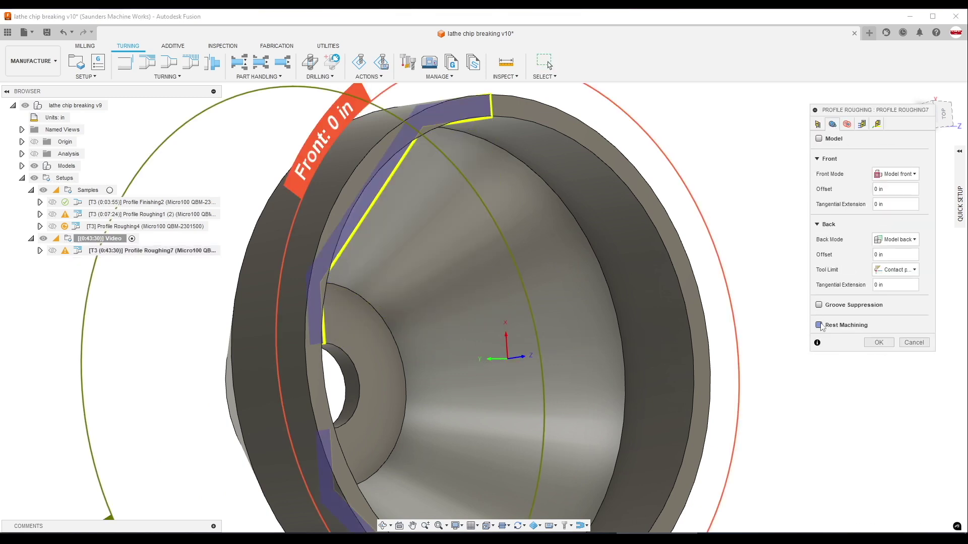
{"action": "left_click", "coordinate": [819, 325]}
{"action": "left_click", "coordinate": [868, 311]}
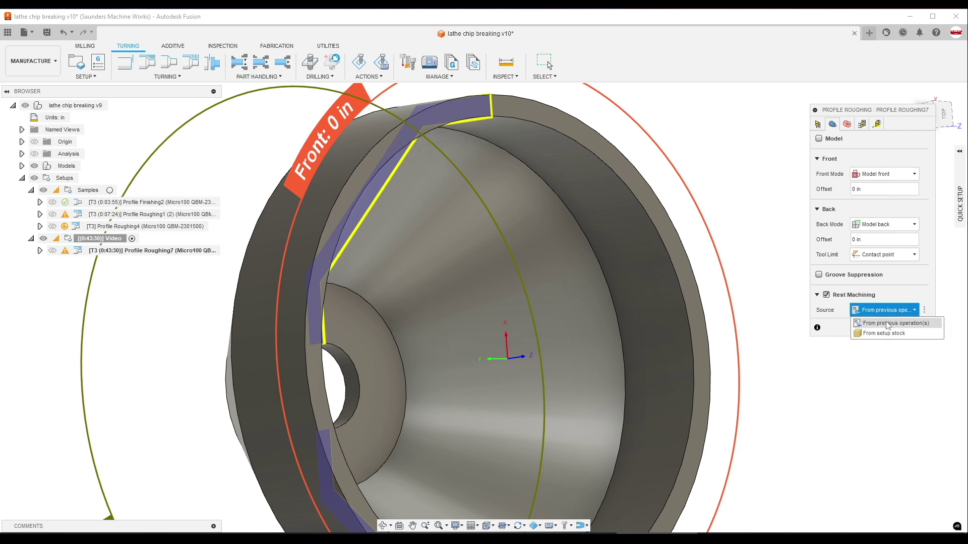
{"action": "left_click", "coordinate": [887, 324]}
{"action": "left_click", "coordinate": [883, 332]}
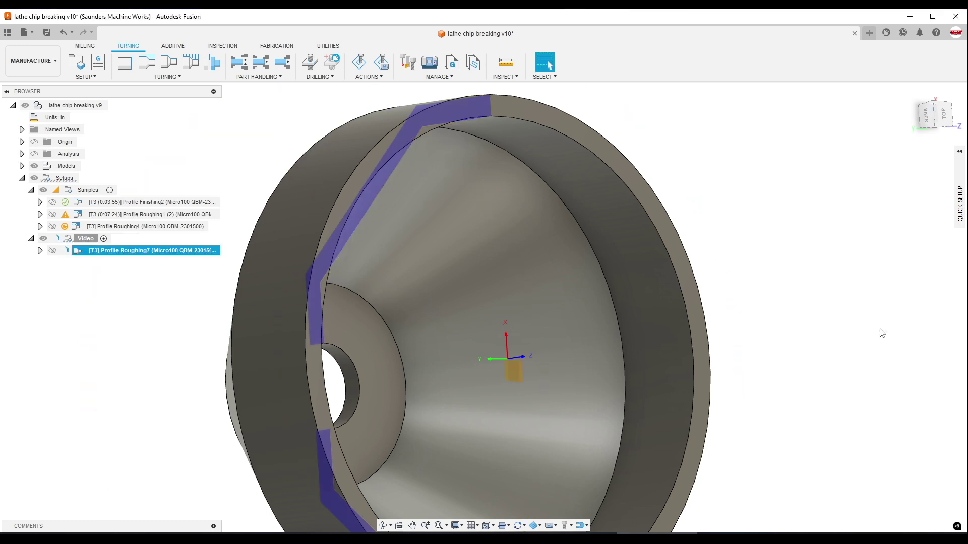
{"action": "middle_click_drag", "start_coordinate": [374, 316], "coordinate": [443, 319]}
{"action": "scroll", "coordinate": [433, 253], "scroll_direction": "up", "scroll_amount": 2}
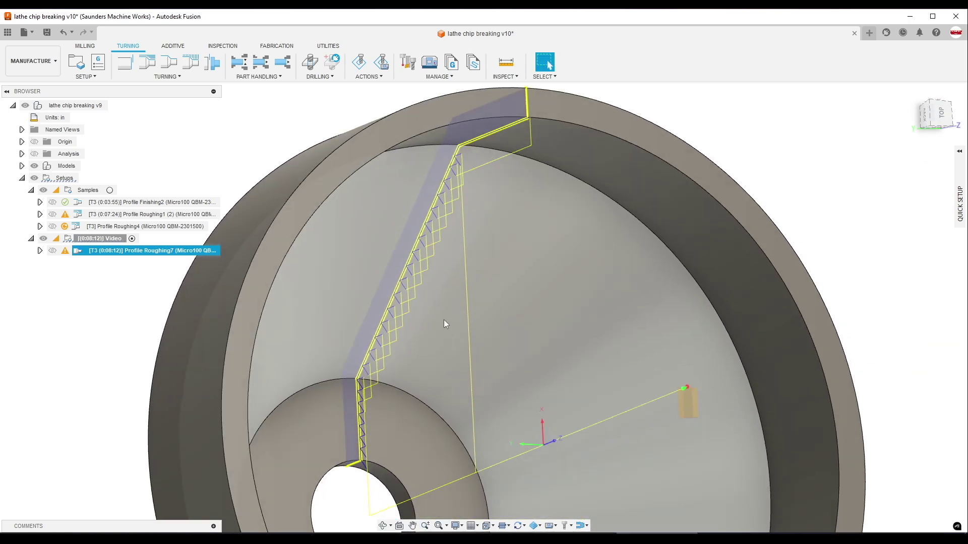
{"action": "scroll", "coordinate": [369, 355], "scroll_direction": "up", "scroll_amount": 3}
{"action": "scroll", "coordinate": [361, 334], "scroll_direction": "down", "scroll_amount": 8}
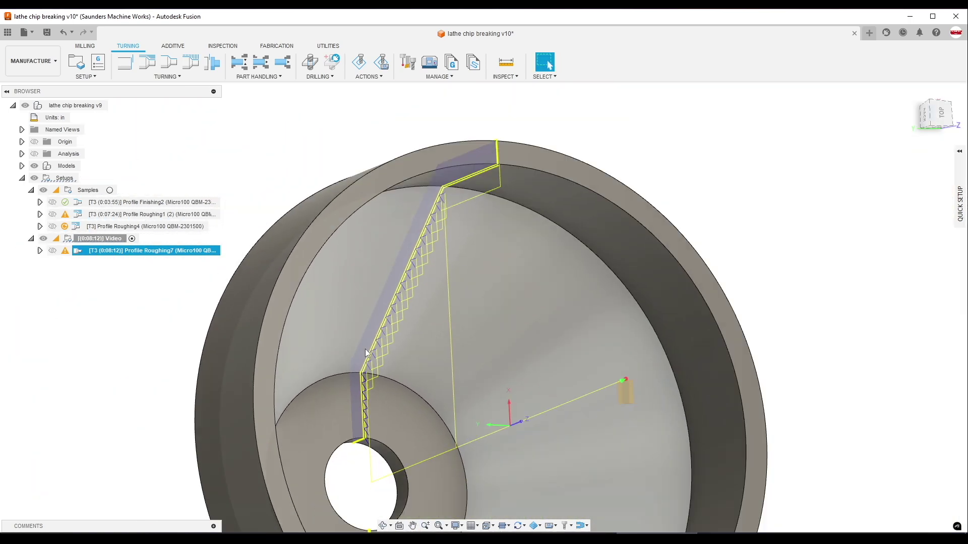
Set the maximum depth of cut of Profile Roughing7 to 2 in and regenerate the toolpath.
{"action": "left_click", "coordinate": [924, 119]}
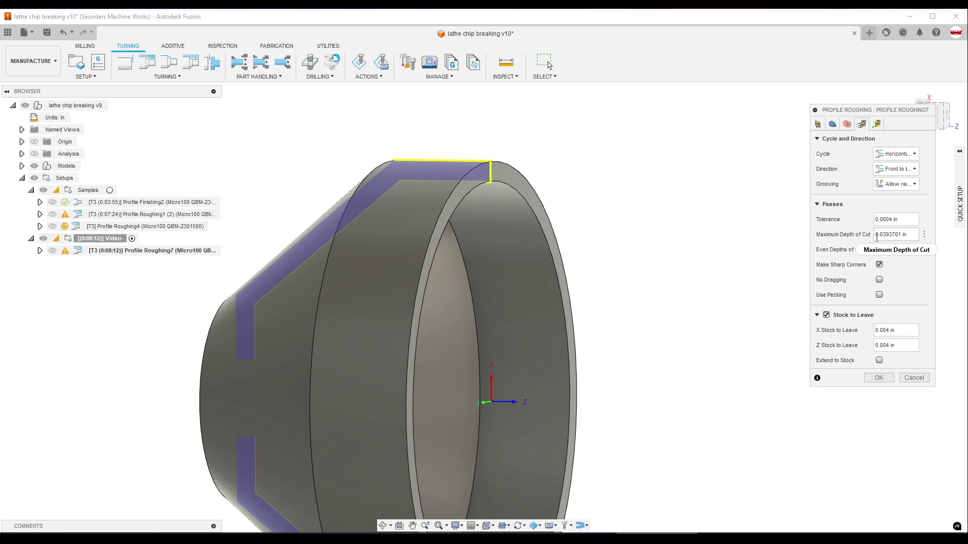
{"action": "mouse_move", "coordinate": [875, 237]}
{"action": "left_click", "coordinate": [902, 235]}
{"action": "type", "text": "2"}
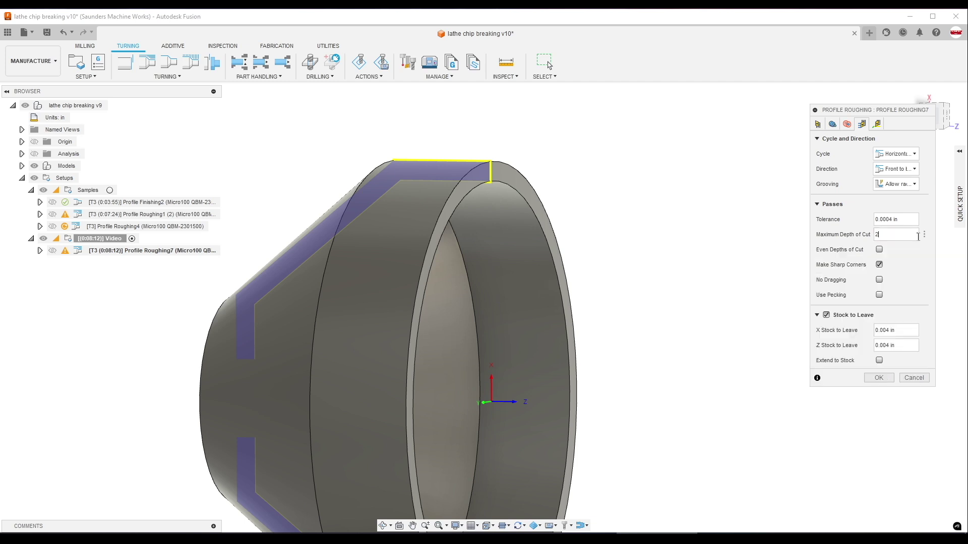
{"action": "left_click", "coordinate": [879, 378]}
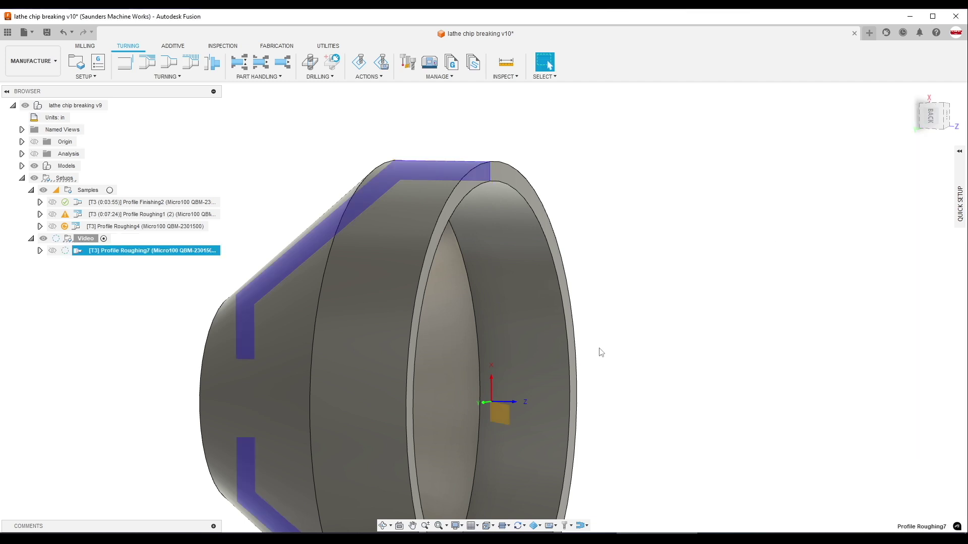
{"action": "middle_click_drag", "start_coordinate": [598, 350], "coordinate": [608, 235], "text": "shift"}
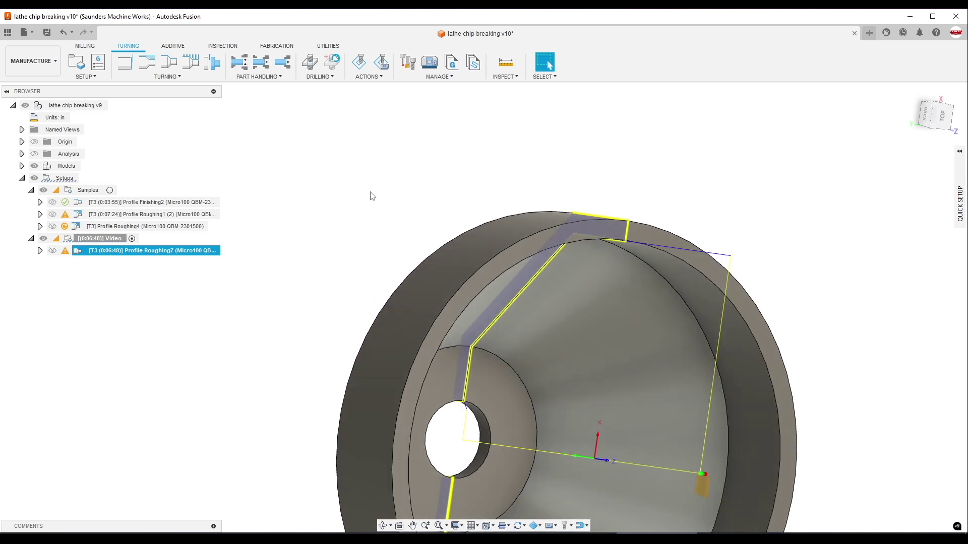
Simulate Profile Roughing7 from the back view with the section analysis shown, scrub through the toolpath, and exit the simulation.
{"action": "left_click", "coordinate": [925, 114]}
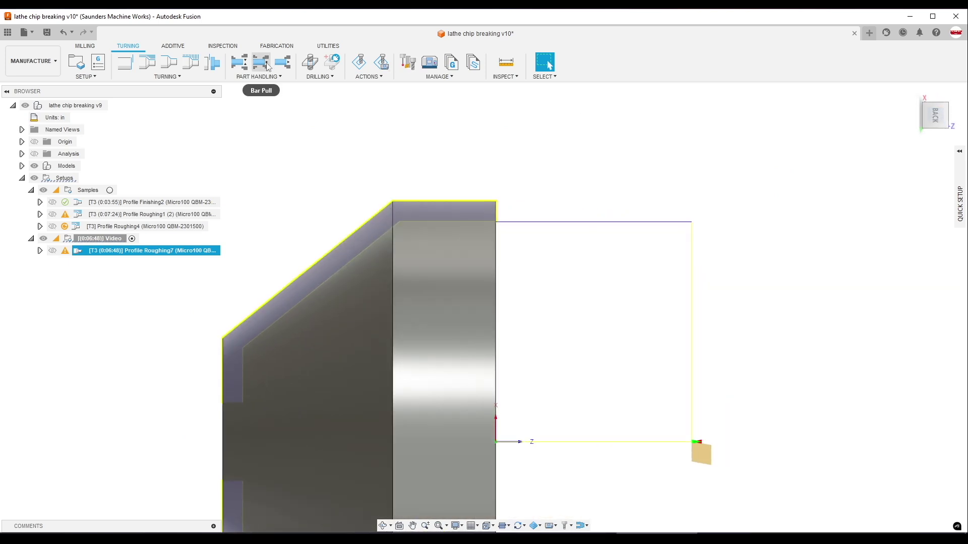
{"action": "left_click", "coordinate": [369, 67]}
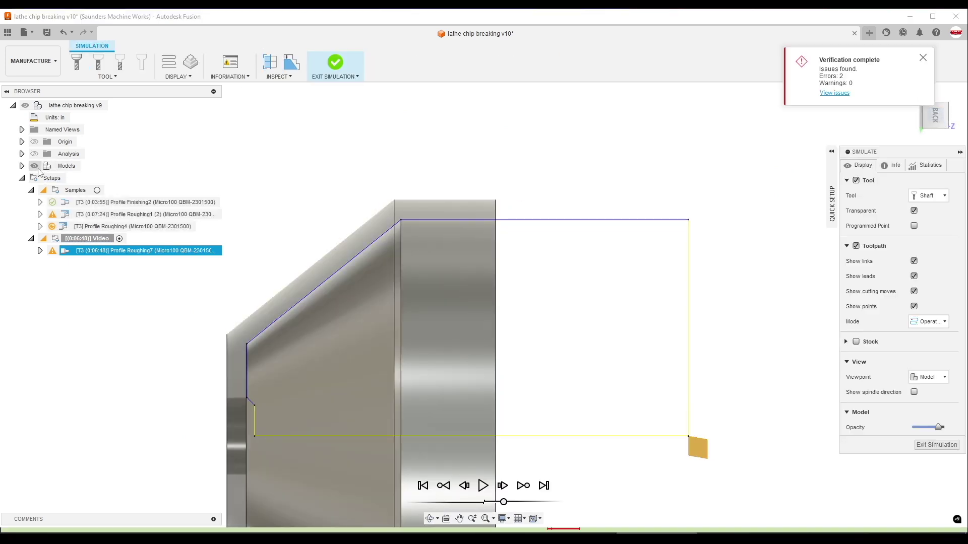
{"action": "left_click", "coordinate": [35, 154]}
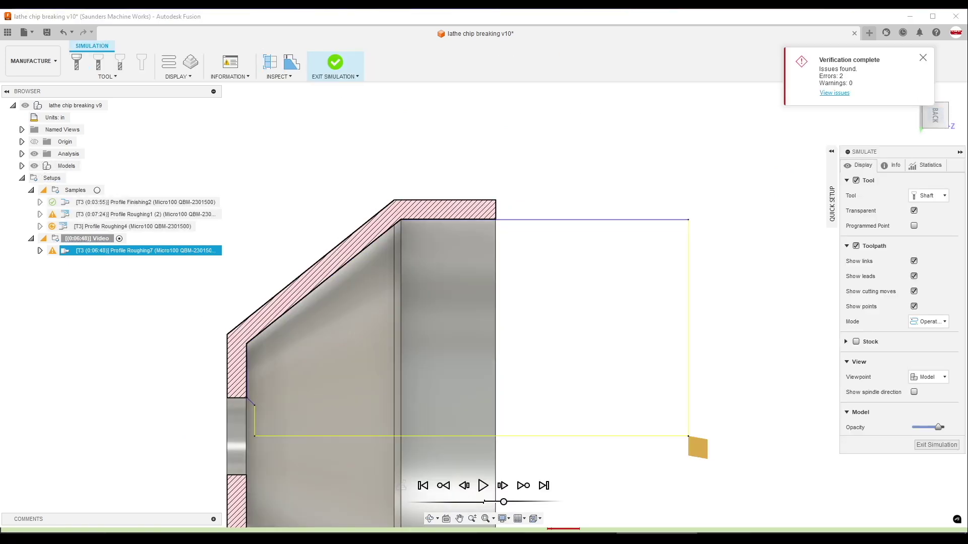
{"action": "left_click_drag", "start_coordinate": [14, 530], "coordinate": [624, 513]}
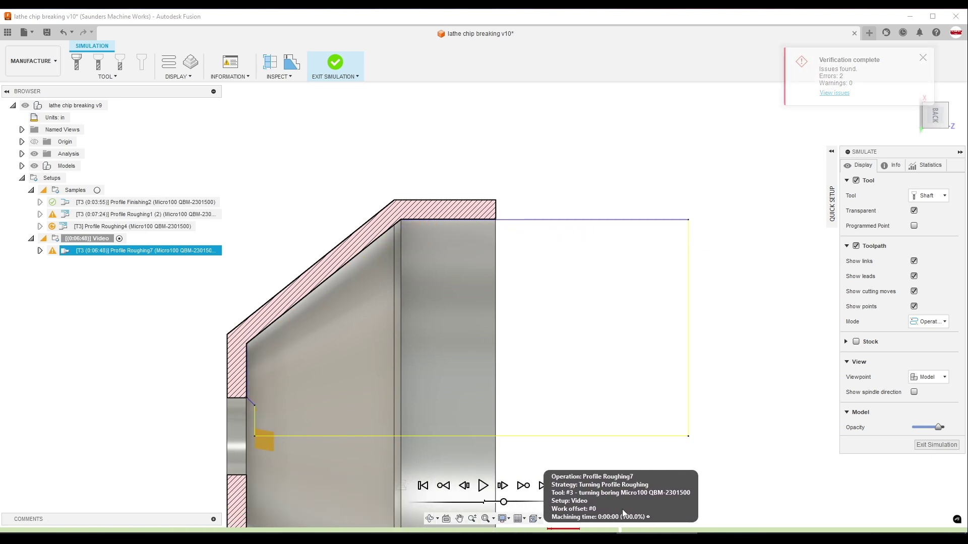
{"action": "scroll", "coordinate": [368, 202], "scroll_direction": "down", "scroll_amount": 1}
{"action": "mouse_move", "coordinate": [368, 207]}
{"action": "middle_mouse_down"}
{"action": "mouse_move", "coordinate": [415, 164]}
{"action": "mouse_move", "coordinate": [352, 201]}
{"action": "middle_mouse_up"}
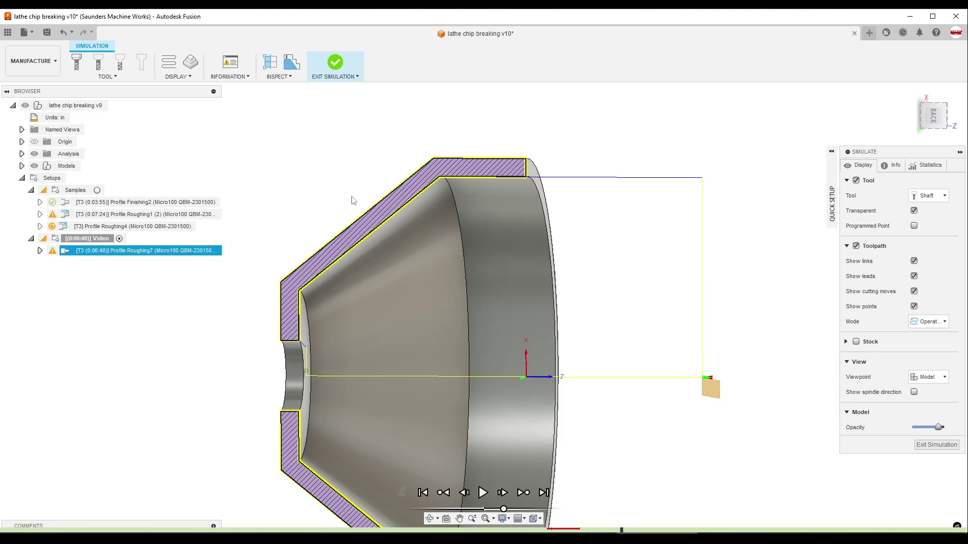
{"action": "key", "text": "Escape"}
Enable pecking for Profile Roughing7 with a pecking depth of 0.1 in and a pecking retract of 0.01 in.
{"action": "double_click", "coordinate": [207, 252]}
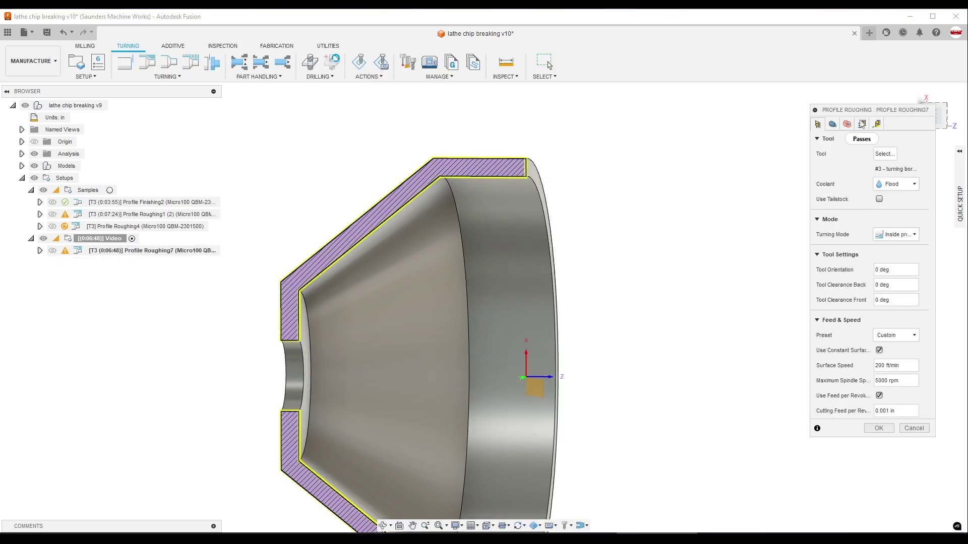
{"action": "left_click", "coordinate": [862, 124]}
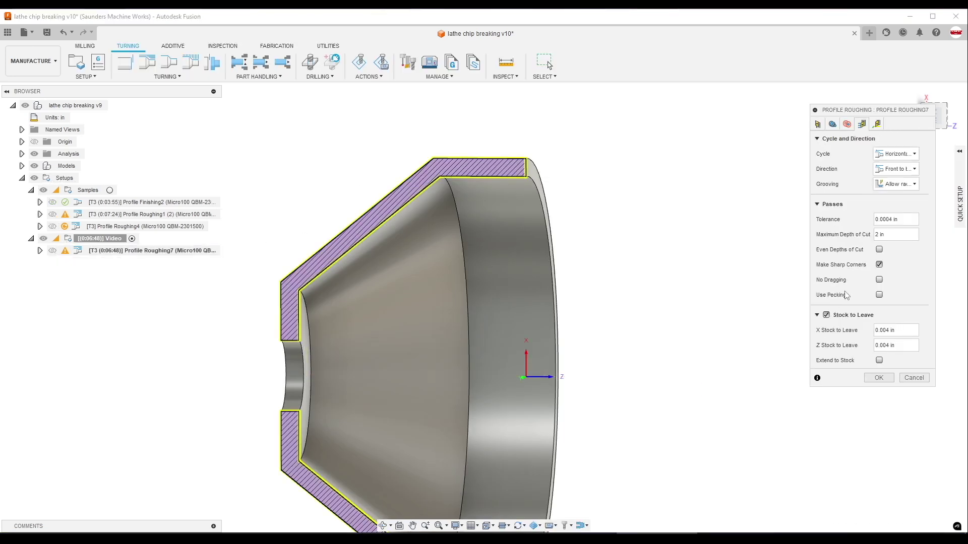
{"action": "left_click", "coordinate": [879, 296]}
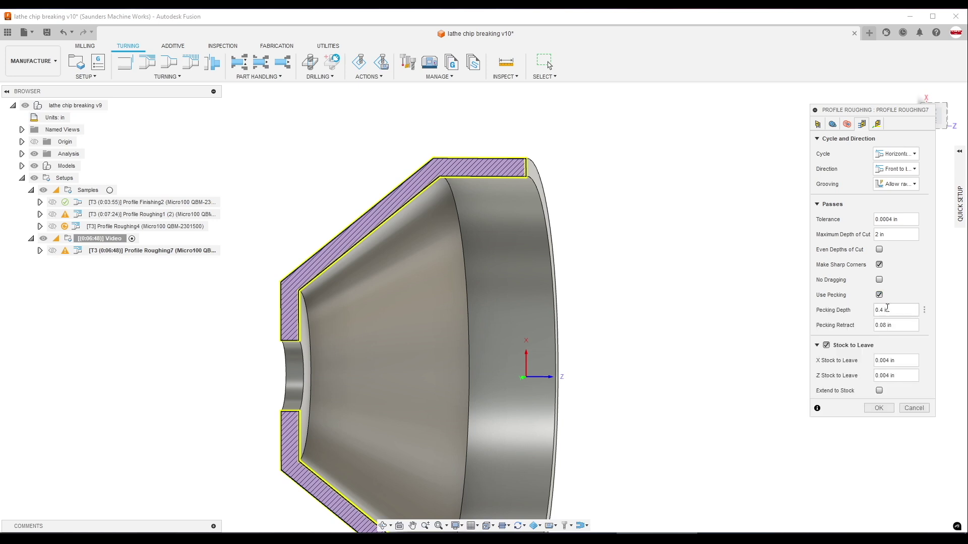
{"action": "mouse_move", "coordinate": [906, 310]}
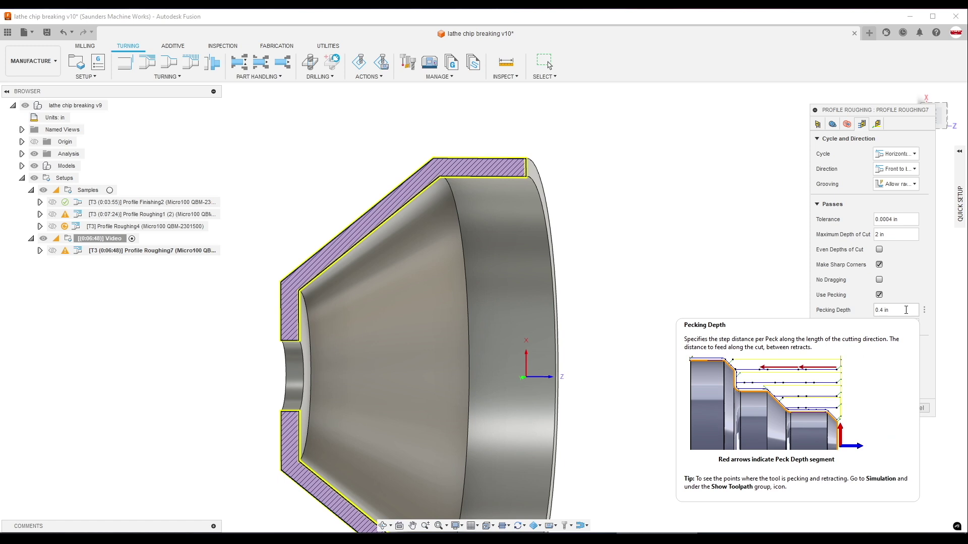
{"action": "left_click", "coordinate": [906, 310]}
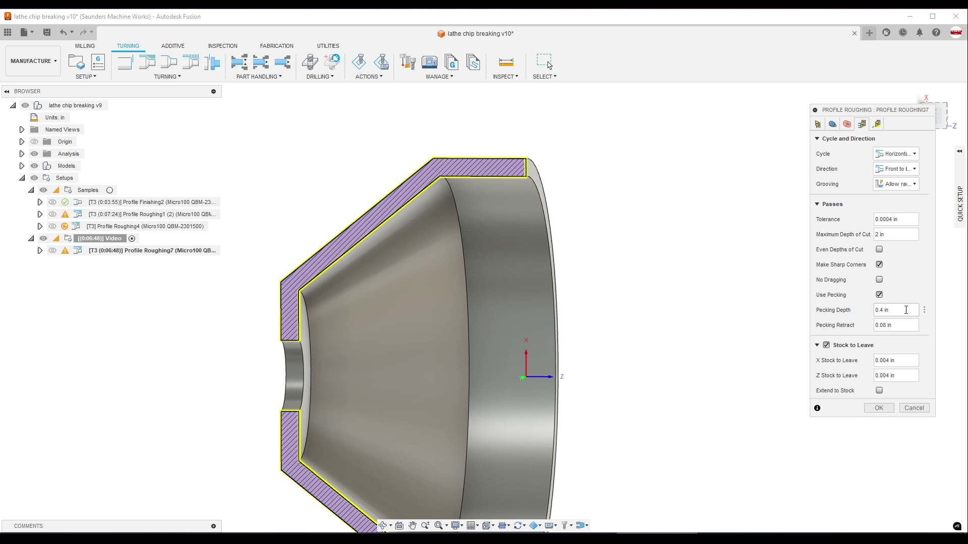
{"action": "double_click", "coordinate": [905, 310]}
{"action": "key", "text": "Tab"}
{"action": "type", "text": "0.0"}
{"action": "type", "text": "0"}
{"action": "left_click", "coordinate": [878, 408]}
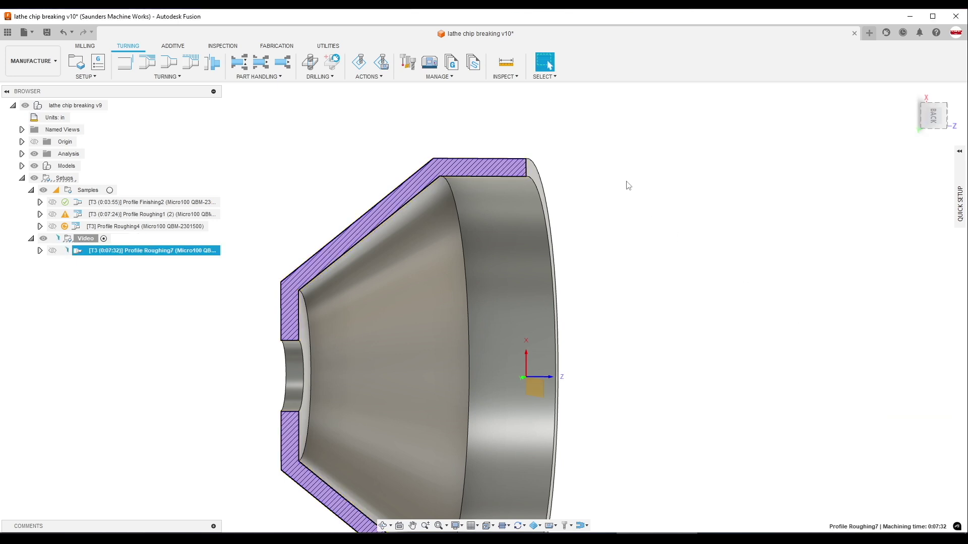
Simulate the pecking toolpath from the back view with toolpath points shown and examine the points along the sectioned inner profile.
{"action": "left_click", "coordinate": [933, 118]}
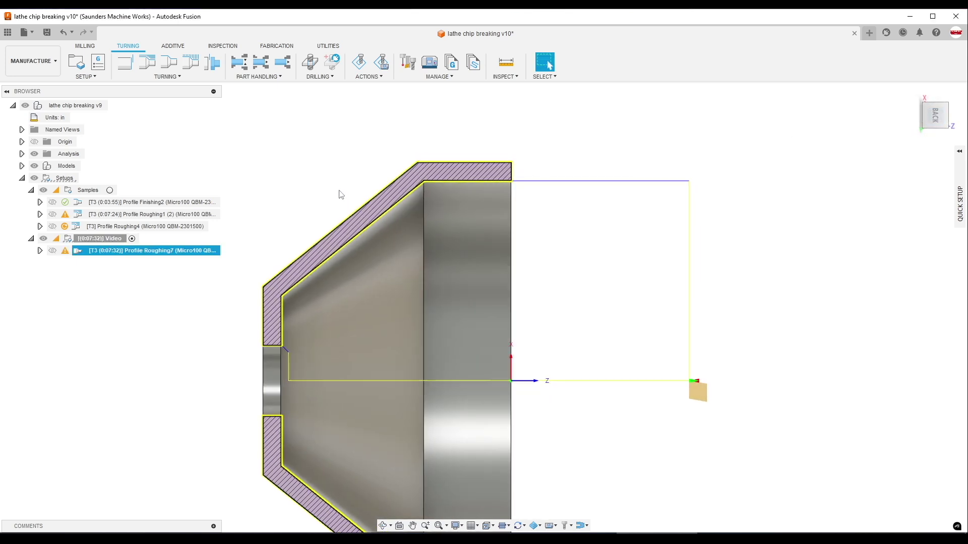
{"action": "middle_click_drag", "start_coordinate": [339, 194], "coordinate": [411, 197]}
{"action": "scroll", "coordinate": [450, 196], "scroll_direction": "up", "scroll_amount": 3}
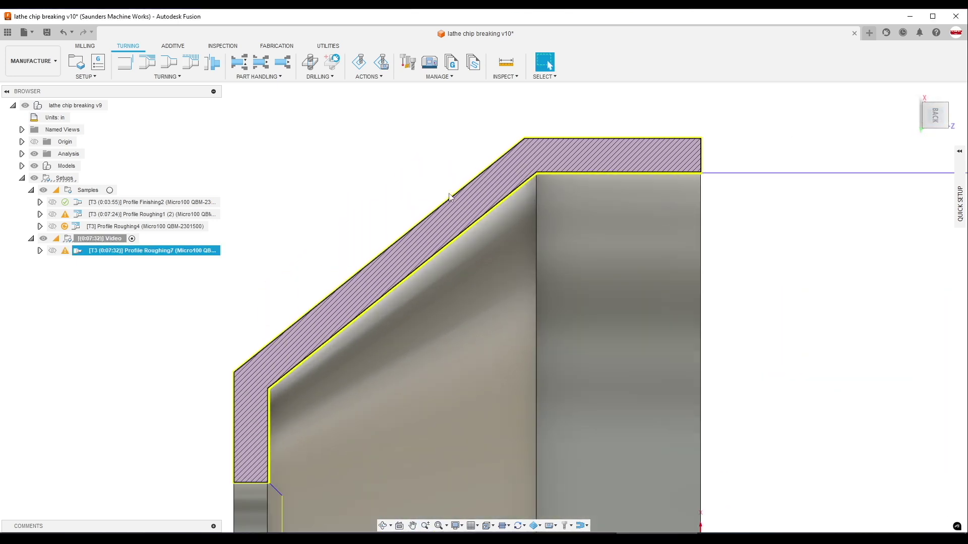
{"action": "left_click", "coordinate": [360, 62]}
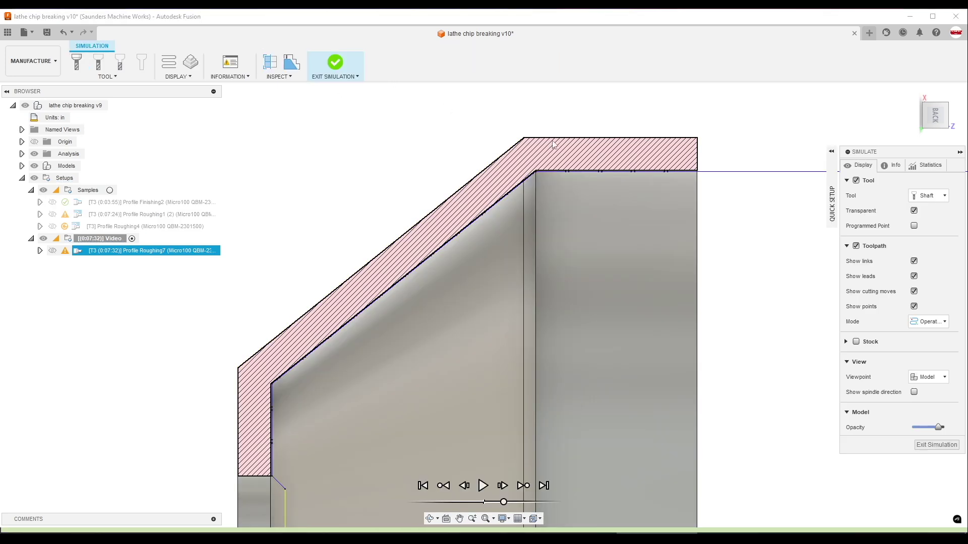
{"action": "left_click", "coordinate": [914, 307]}
{"action": "scroll", "coordinate": [617, 196], "scroll_direction": "up", "scroll_amount": 3}
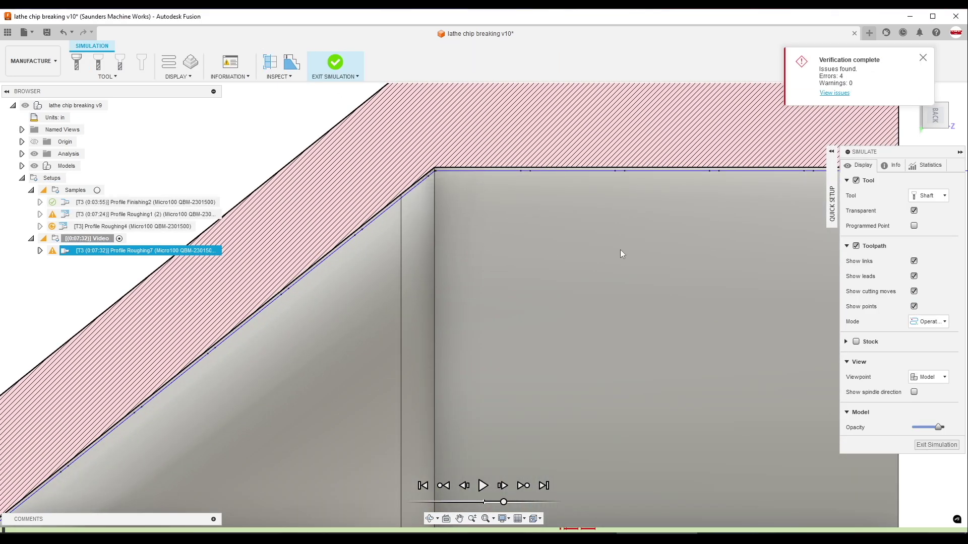
{"action": "scroll", "coordinate": [552, 345], "scroll_direction": "down", "scroll_amount": 8}
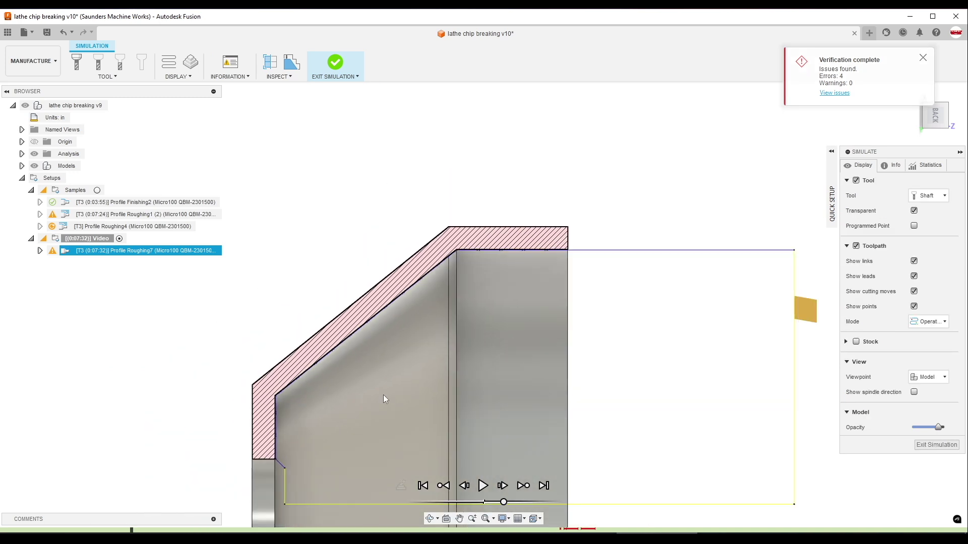
{"action": "scroll", "coordinate": [456, 371], "scroll_direction": "up", "scroll_amount": 5}
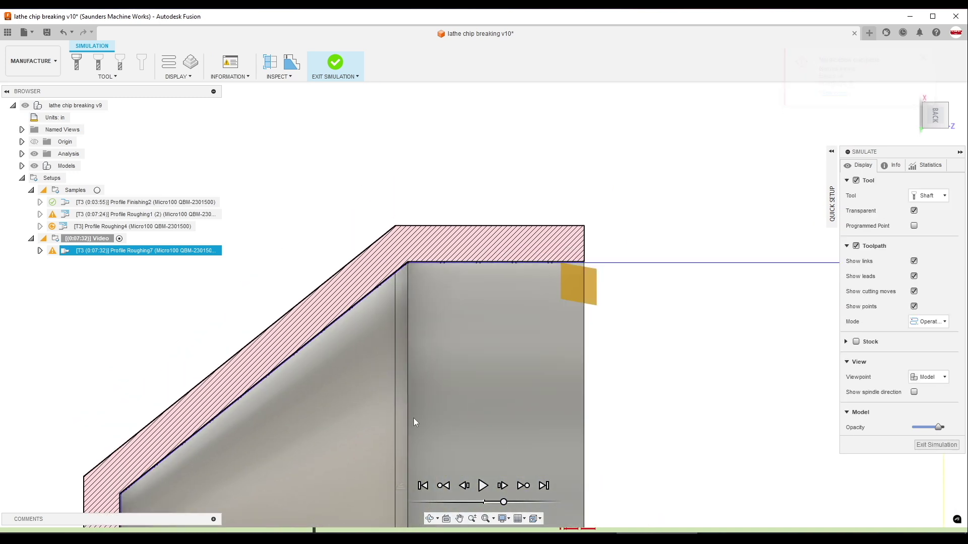
Play the simulation at a reduced speed, examine the pecking moves along the inner cylindrical wall, and exit the simulation.
{"action": "left_click_drag", "start_coordinate": [501, 505], "coordinate": [494, 504]}
{"action": "left_click", "coordinate": [483, 486]}
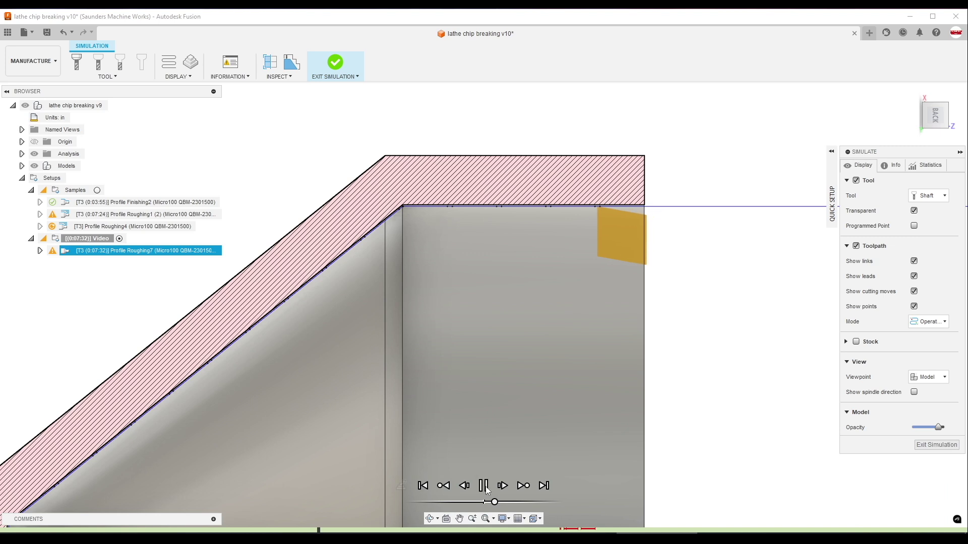
{"action": "scroll", "coordinate": [501, 374], "scroll_direction": "up", "scroll_amount": 3}
{"action": "scroll", "coordinate": [483, 355], "scroll_direction": "down", "scroll_amount": 3}
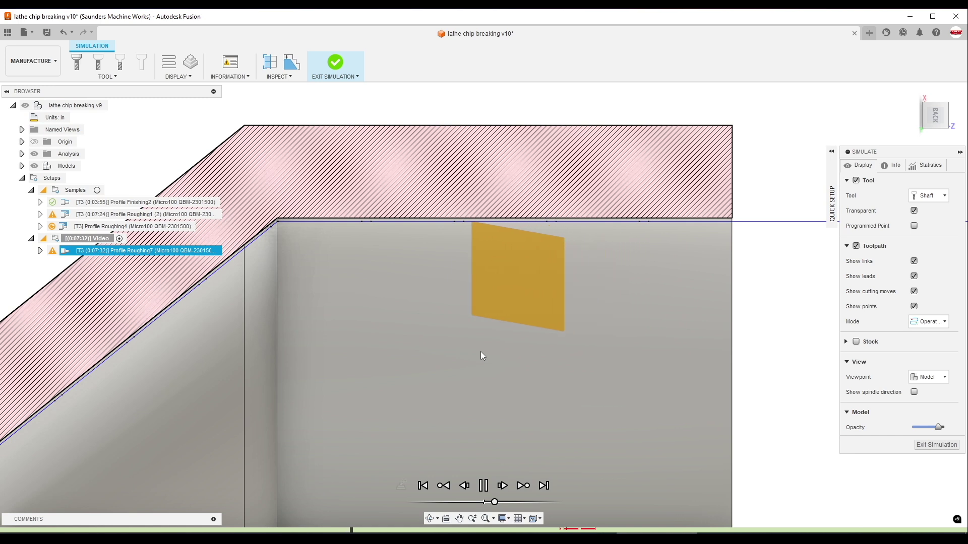
{"action": "scroll", "coordinate": [480, 352], "scroll_direction": "up", "scroll_amount": 2}
{"action": "scroll", "coordinate": [480, 352], "scroll_direction": "down", "scroll_amount": 3}
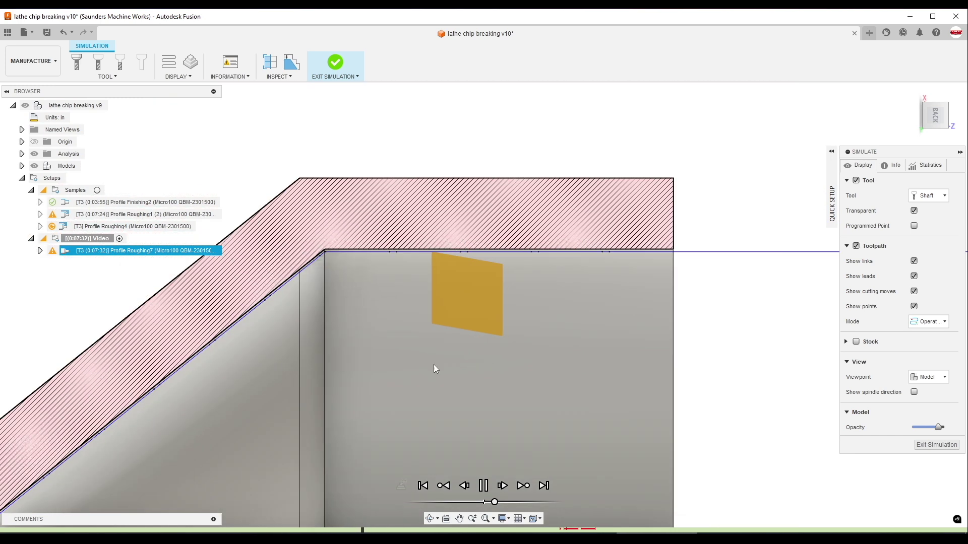
{"action": "scroll", "coordinate": [351, 290], "scroll_direction": "up", "scroll_amount": 4}
{"action": "key", "text": "Escape"}
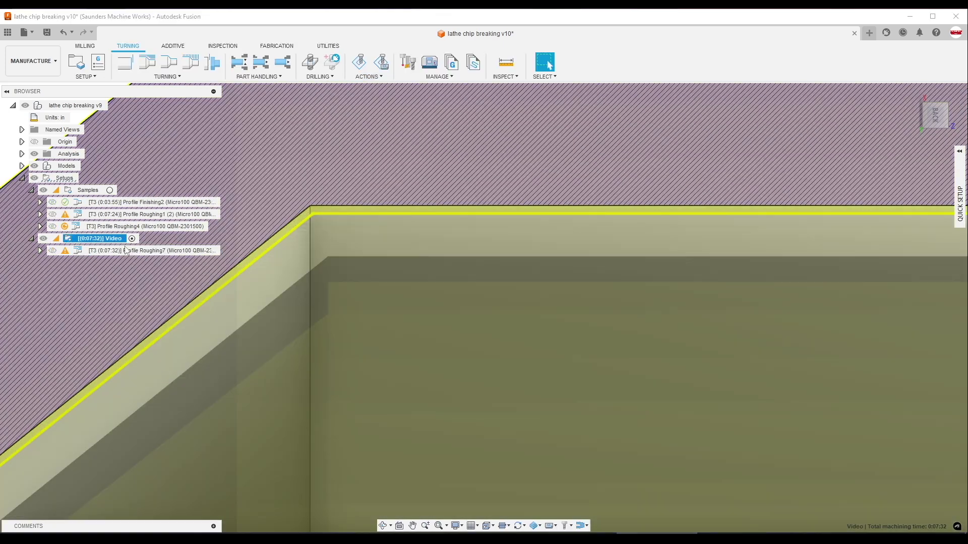
Turn off Stock to Leave for Profile Roughing7 and regenerate the toolpath.
{"action": "double_click", "coordinate": [126, 250]}
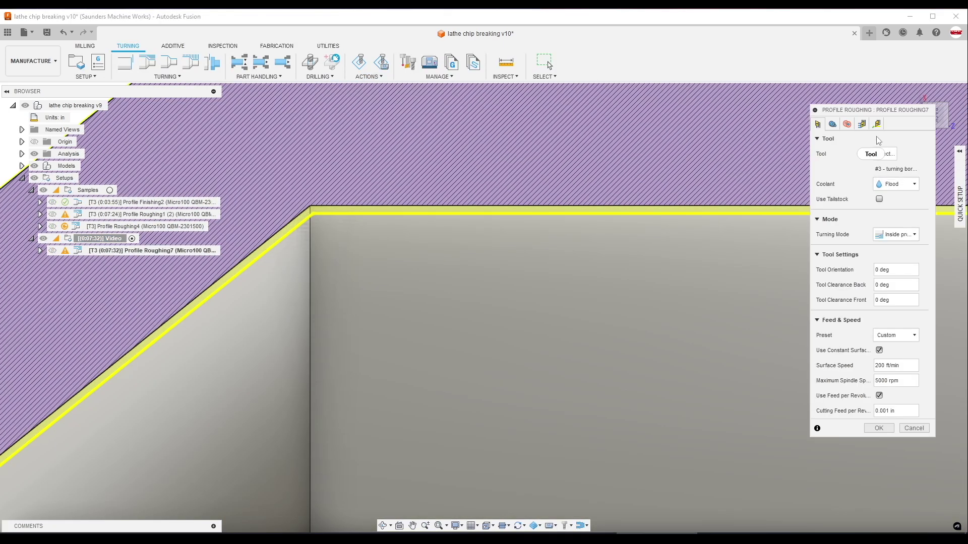
{"action": "left_click", "coordinate": [861, 124]}
{"action": "left_click", "coordinate": [825, 345]}
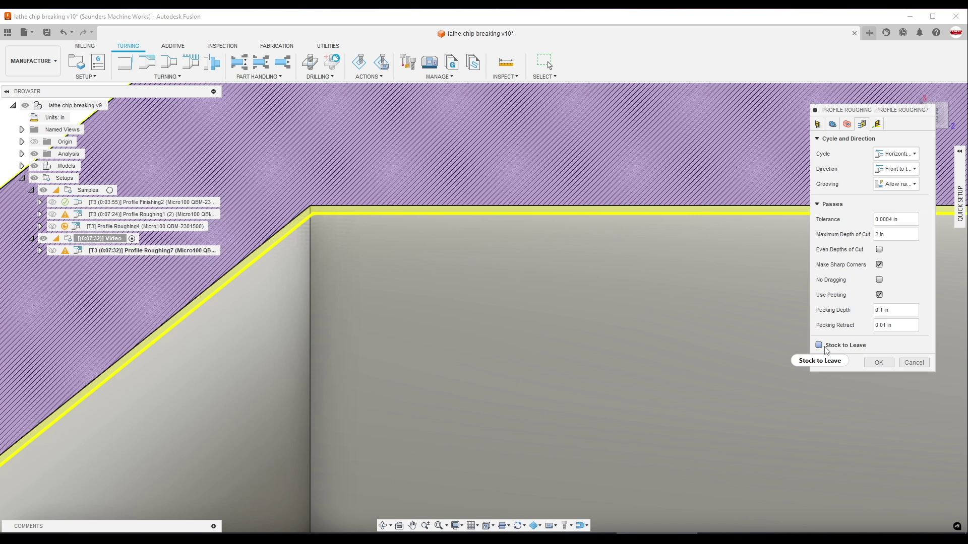
{"action": "left_click", "coordinate": [877, 361]}
{"action": "scroll", "coordinate": [595, 307], "scroll_direction": "down", "scroll_amount": 4}
{"action": "scroll", "coordinate": [594, 307], "scroll_direction": "down", "scroll_amount": 3}
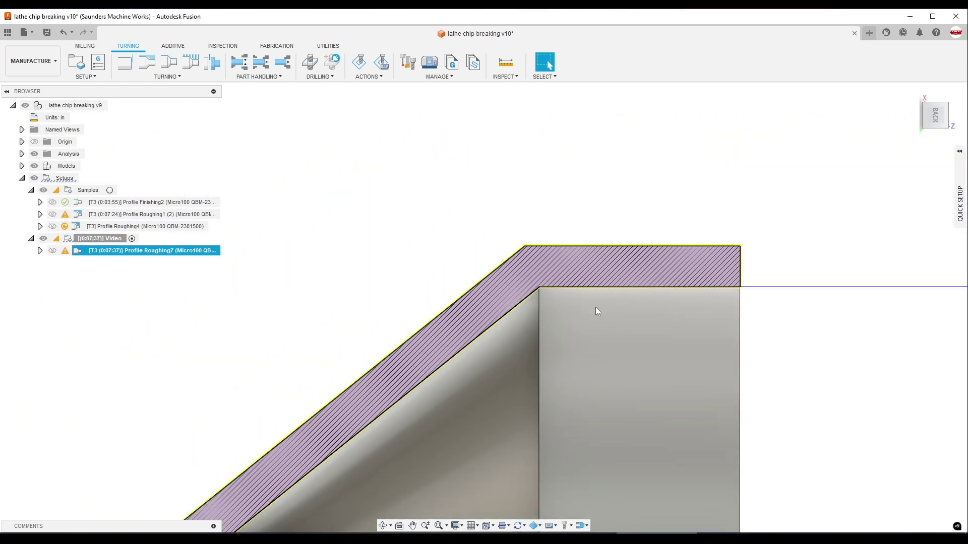
Simulate the Profile Roughing7 toolpath, examine the pecking moves along the tapered inner wall, and exit the simulation.
{"action": "middle_click_drag", "start_coordinate": [595, 307], "coordinate": [573, 231]}
{"action": "left_click", "coordinate": [357, 60]}
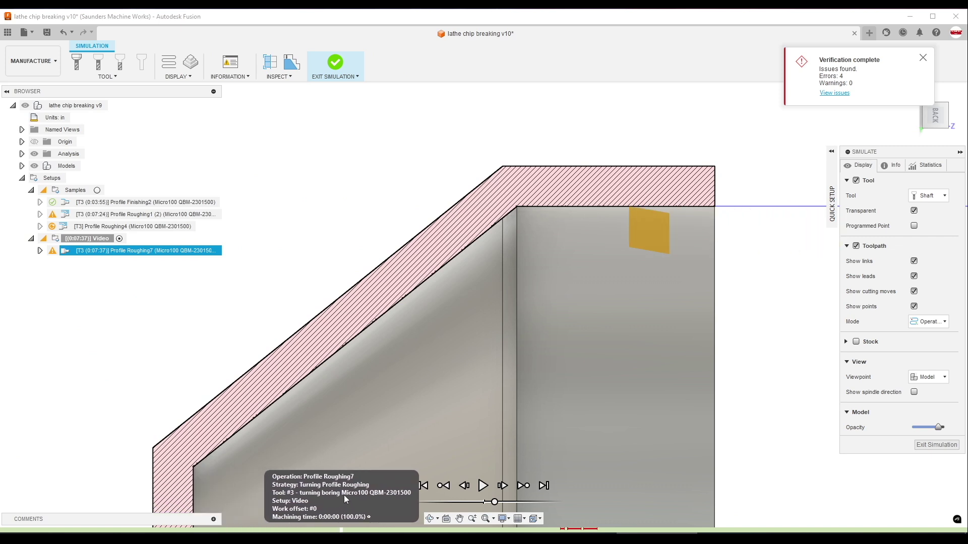
{"action": "scroll", "coordinate": [489, 332], "scroll_direction": "up", "scroll_amount": 3}
{"action": "left_click", "coordinate": [483, 485]}
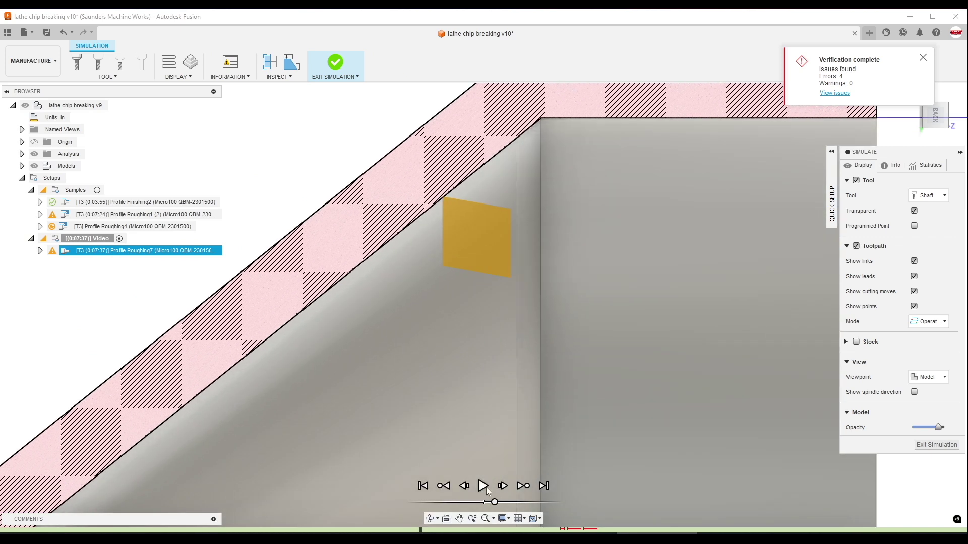
{"action": "scroll", "coordinate": [397, 249], "scroll_direction": "up", "scroll_amount": 2}
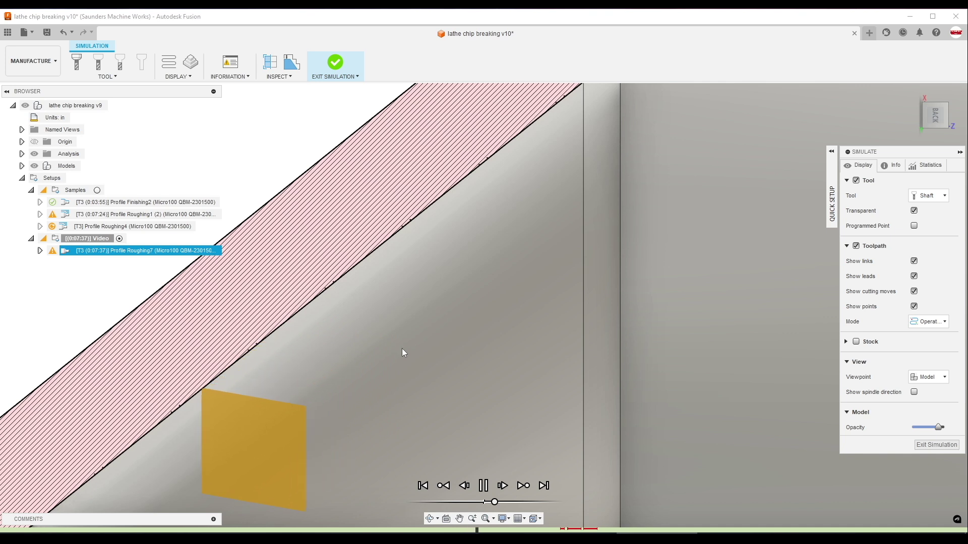
{"action": "scroll", "coordinate": [369, 365], "scroll_direction": "down", "scroll_amount": 2}
{"action": "scroll", "coordinate": [369, 365], "scroll_direction": "down", "scroll_amount": 4}
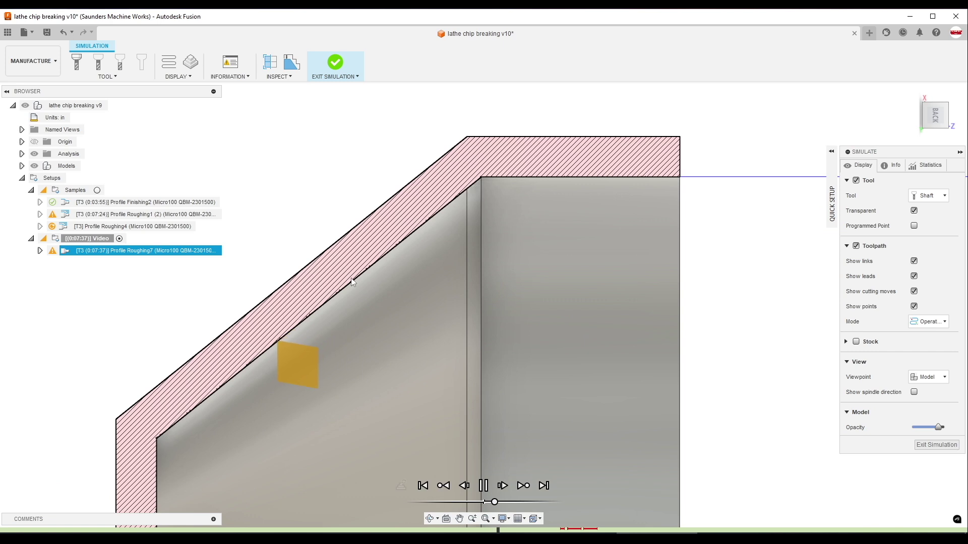
{"action": "key", "text": "Escape"}
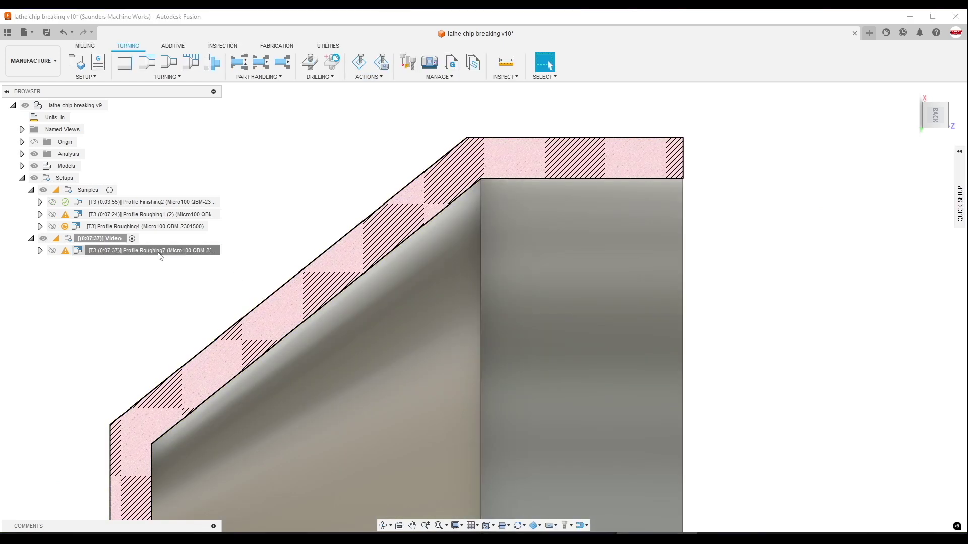
Review the depth-of-cut, pecking and stock-to-leave settings of Profile Roughing7 and accept them.
{"action": "double_click", "coordinate": [194, 251]}
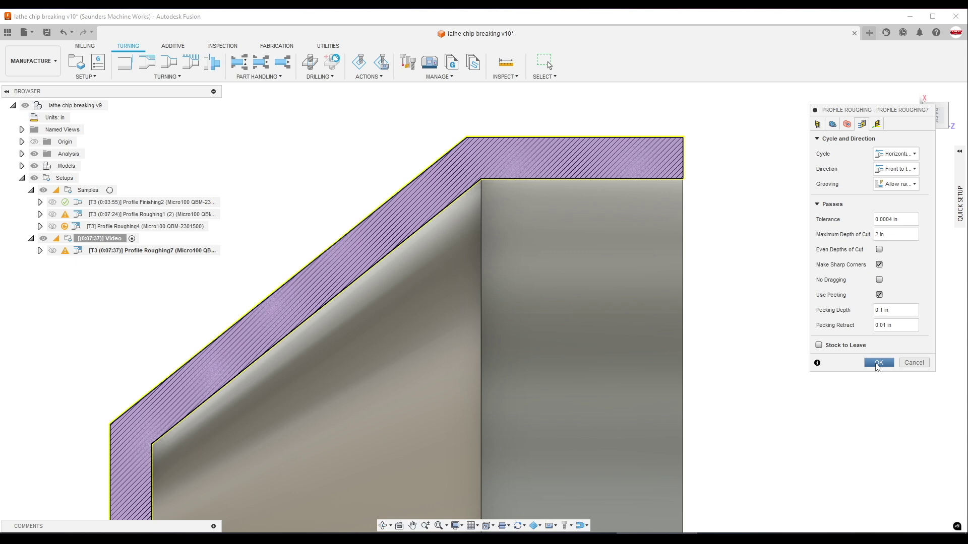
{"action": "left_click", "coordinate": [878, 364]}
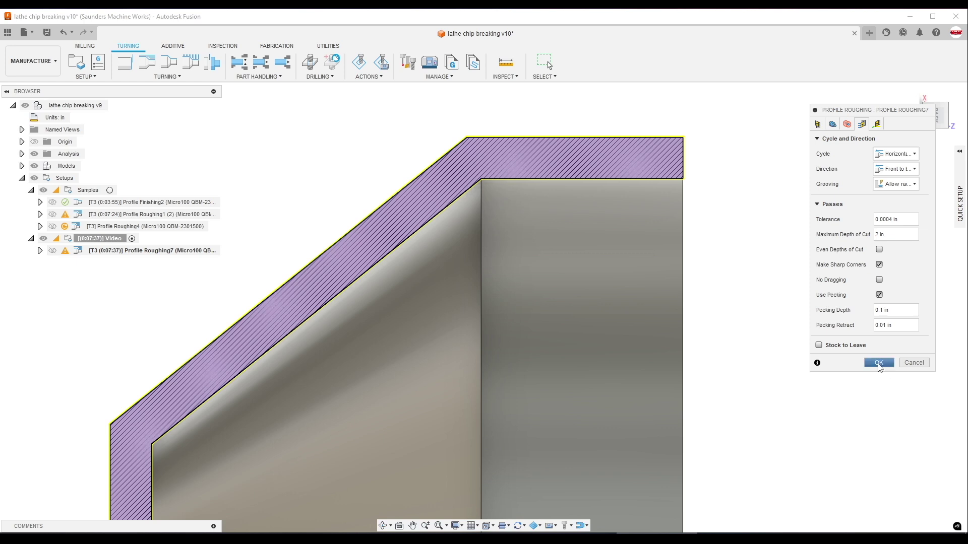